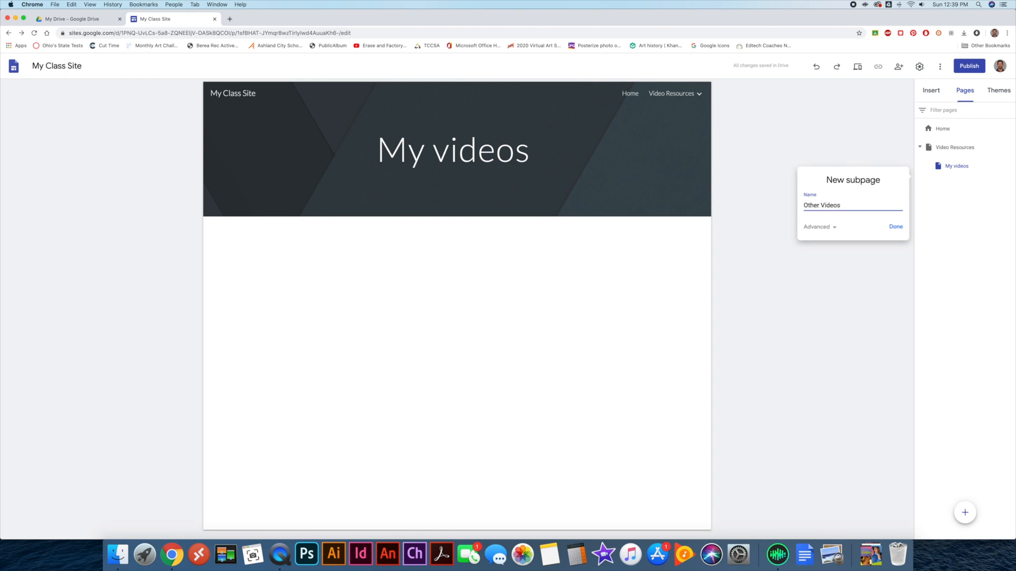
# Finish creating the Other Videos subpage and add a new top-level page named Assignments.
pyautogui.click(894, 228)
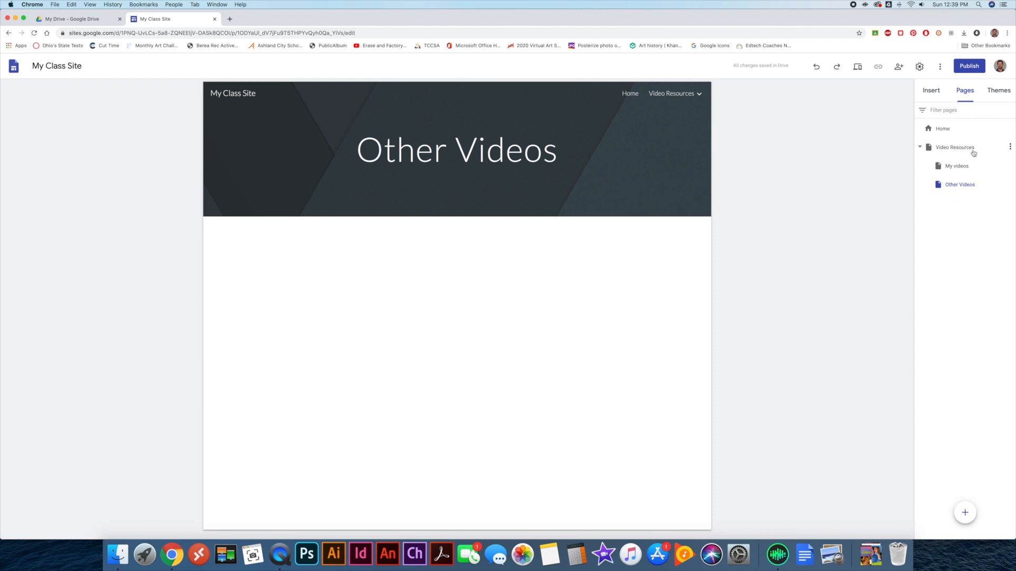
pyautogui.moveTo(964, 513)
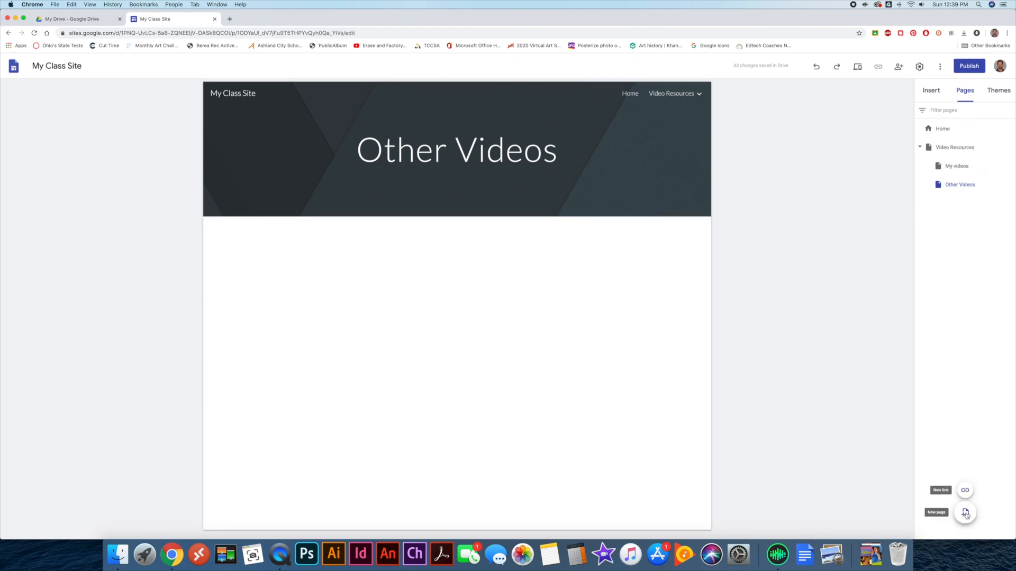
pyautogui.click(965, 514)
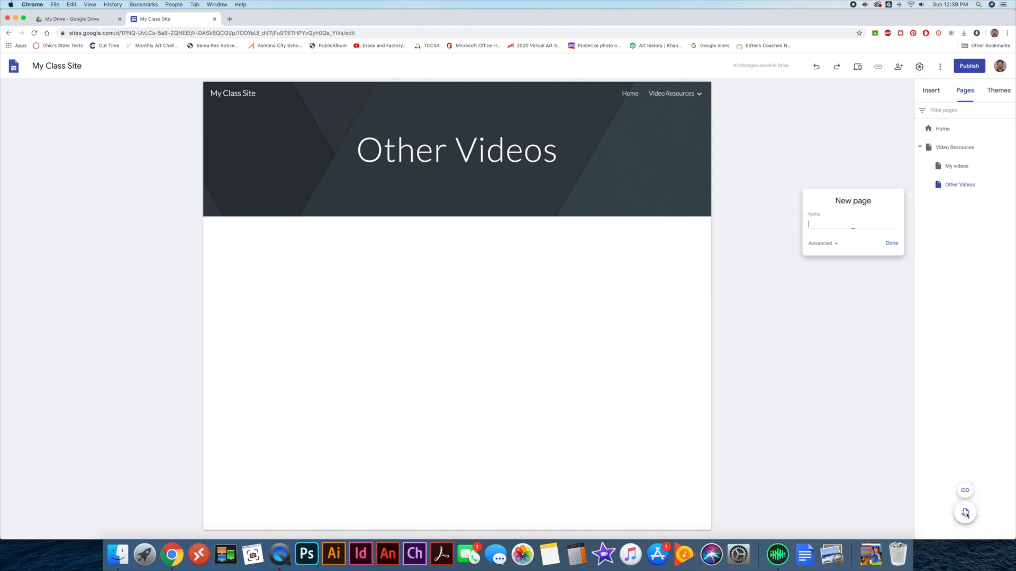
pyautogui.write('Ass')
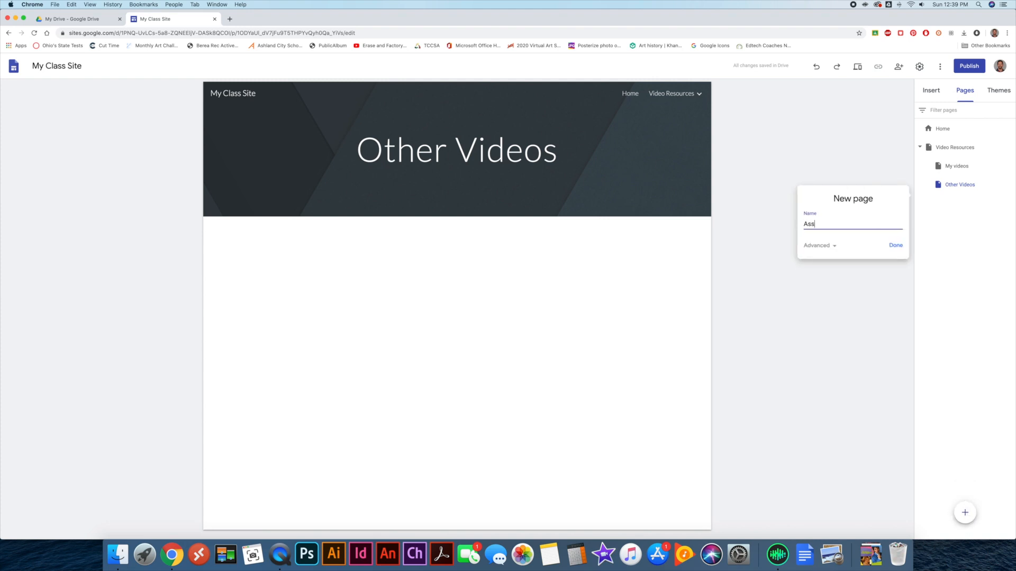
pyautogui.write('ignments')
pyautogui.click(896, 245)
# Review the Home, Video Resources, My videos, Other Videos and Assignments pages in turn, ending on Assignments.
pyautogui.click(943, 129)
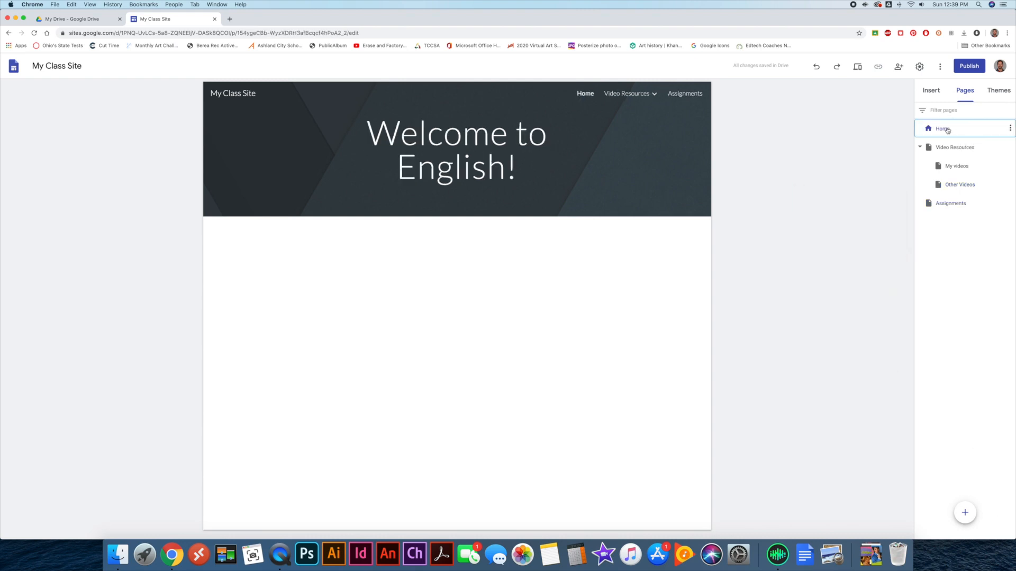
pyautogui.click(955, 151)
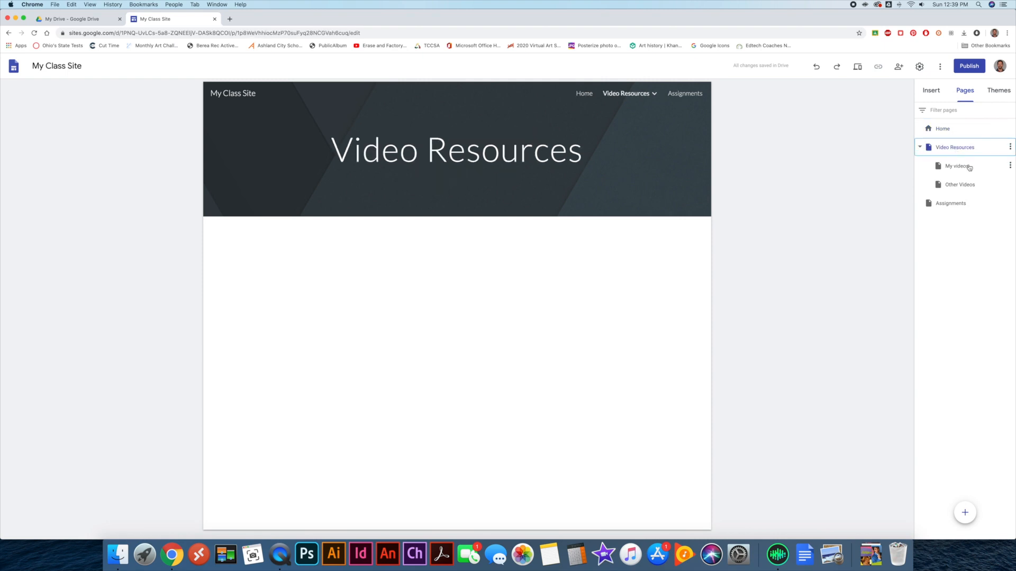
pyautogui.click(961, 166)
pyautogui.click(968, 188)
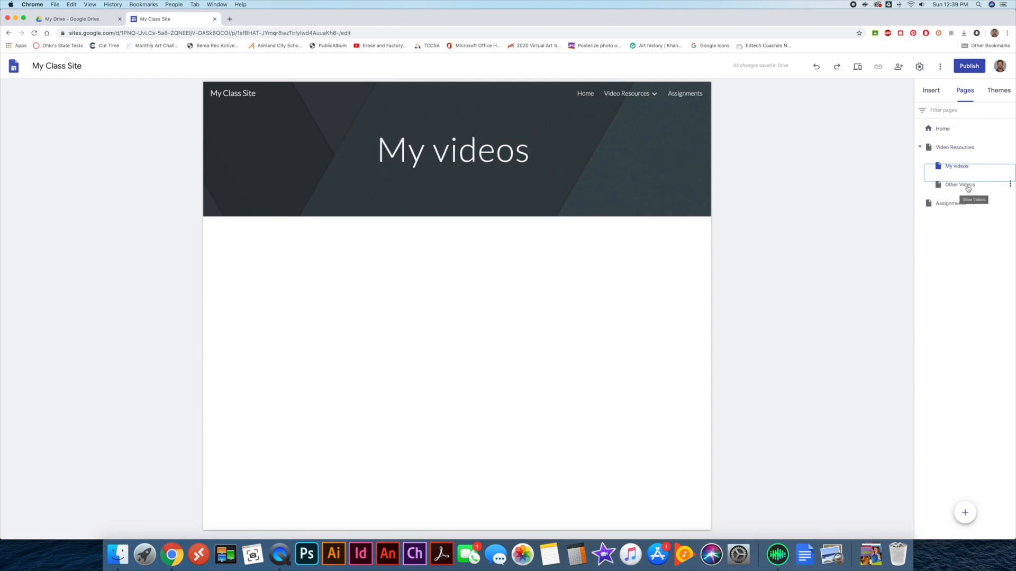
pyautogui.click(962, 205)
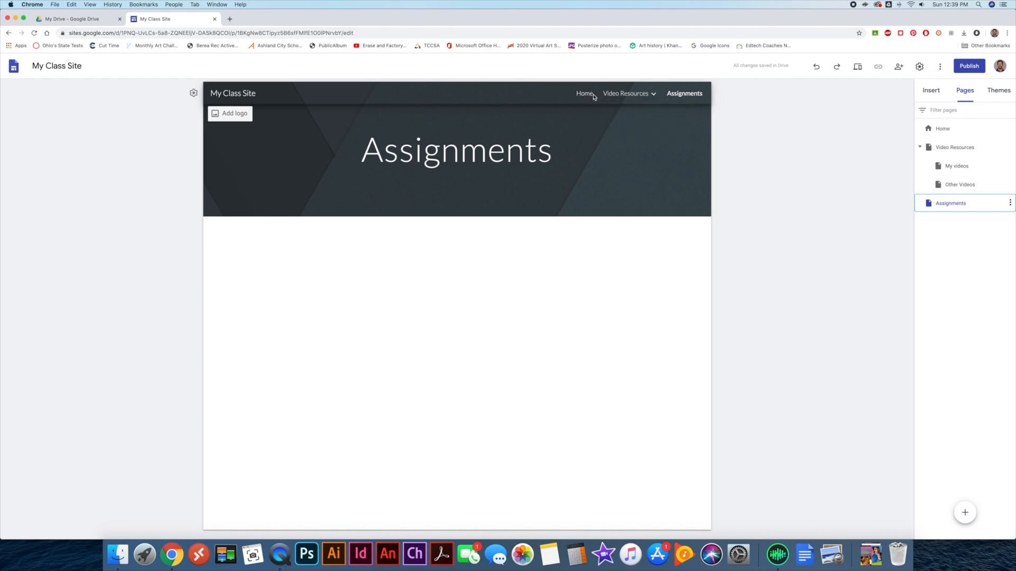
pyautogui.moveTo(634, 97)
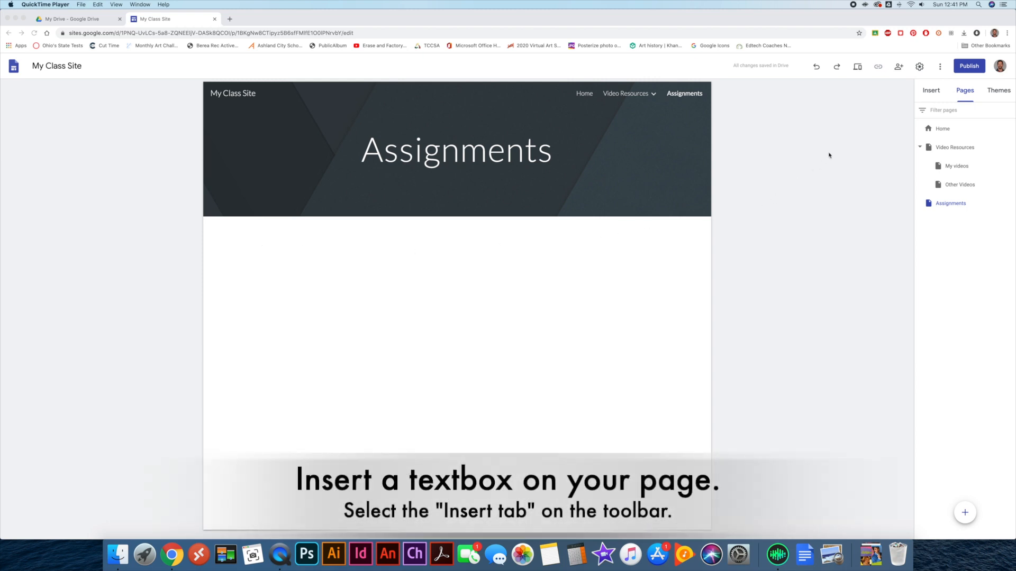
# Insert a text box on the Assignments page reading "Daily Assignments will be posted here.".
pyautogui.click(933, 92)
pyautogui.click(932, 92)
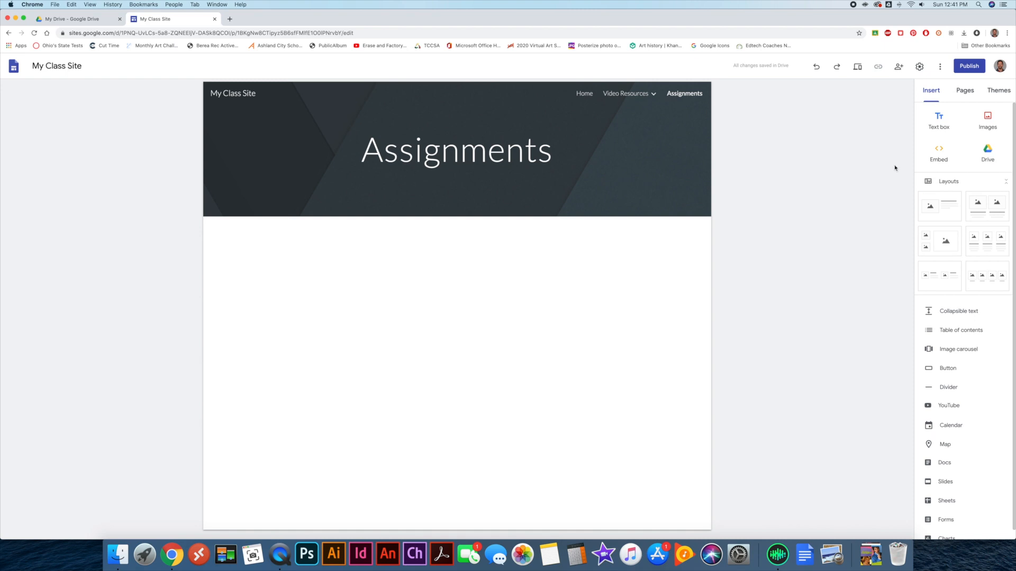
pyautogui.click(939, 119)
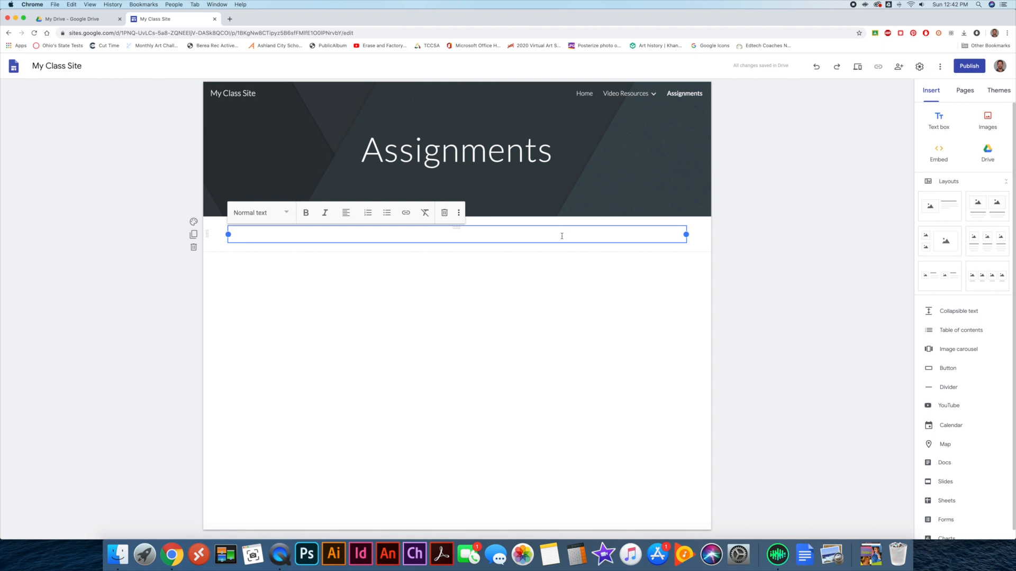
pyautogui.write('Daily Assignments will be posted here.')
# Apply bold and italic to the daily assignments sentence, then give it the Title style and centre alignment.
pyautogui.moveTo(353, 234); pyautogui.dragTo(226, 234)
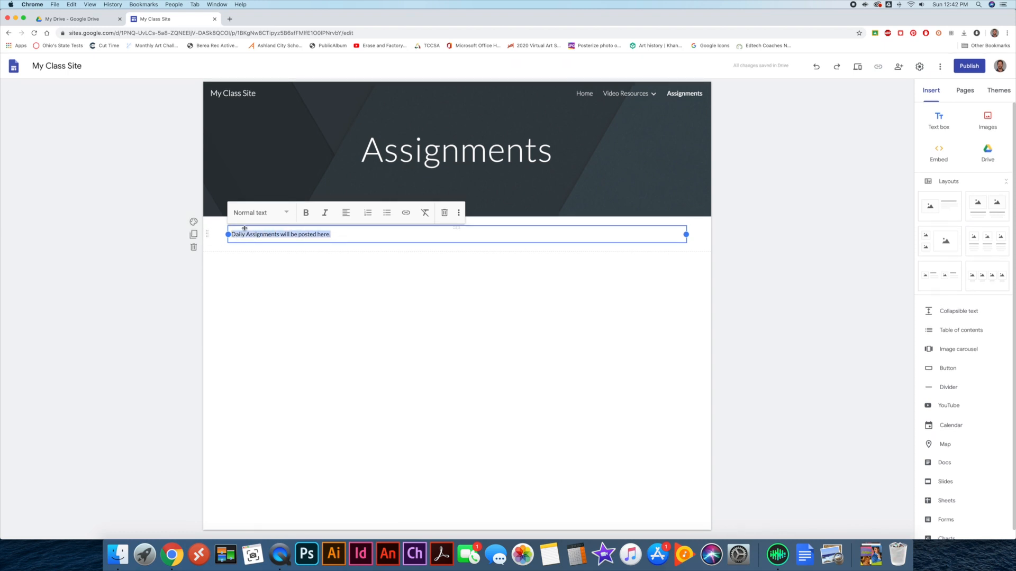
pyautogui.click(306, 213)
pyautogui.click(326, 212)
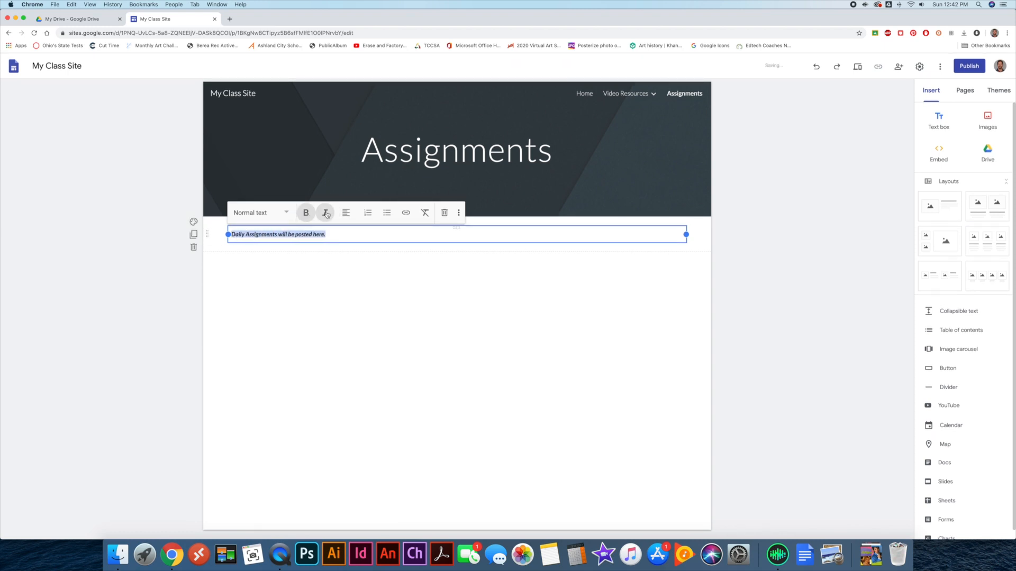
pyautogui.click(284, 213)
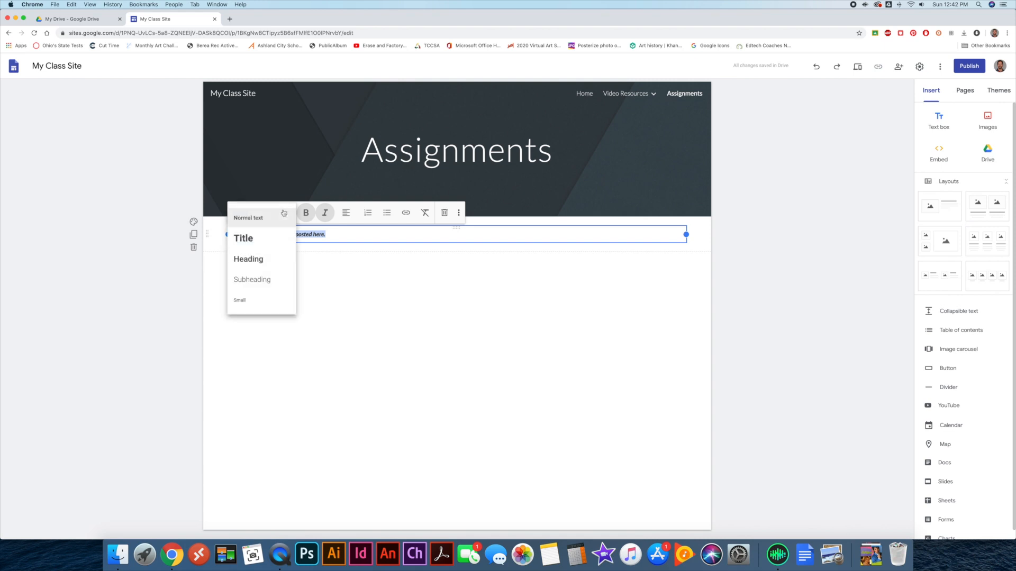
pyautogui.click(269, 239)
pyautogui.click(346, 212)
pyautogui.click(344, 254)
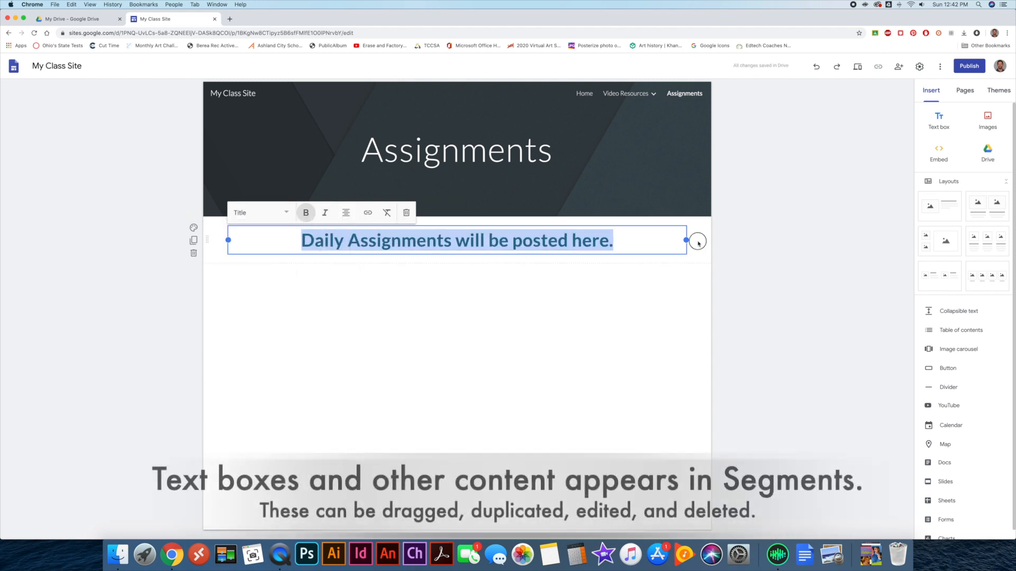
pyautogui.click(698, 241)
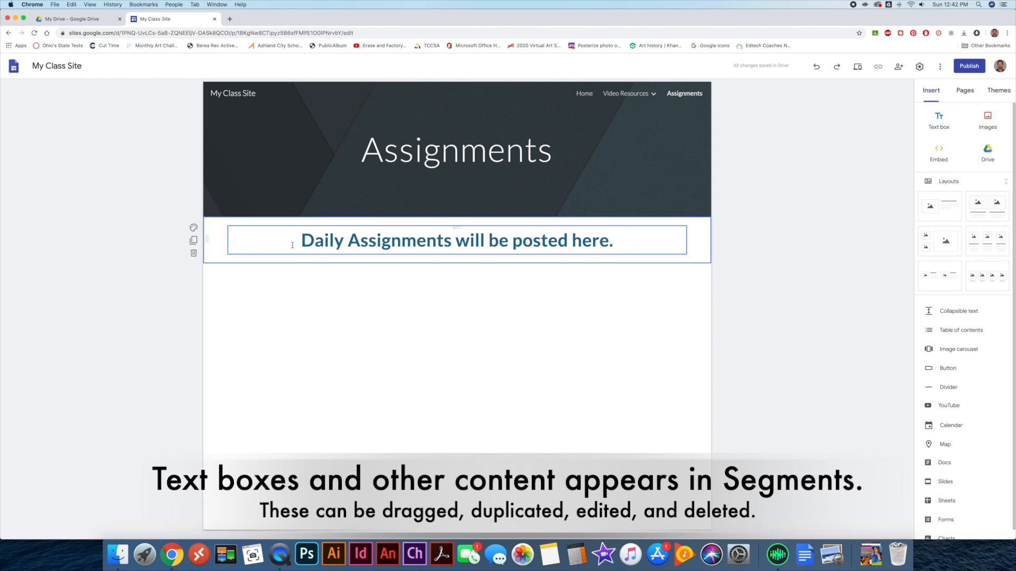
# Duplicate the daily assignments section and delete the copy.
pyautogui.click(194, 241)
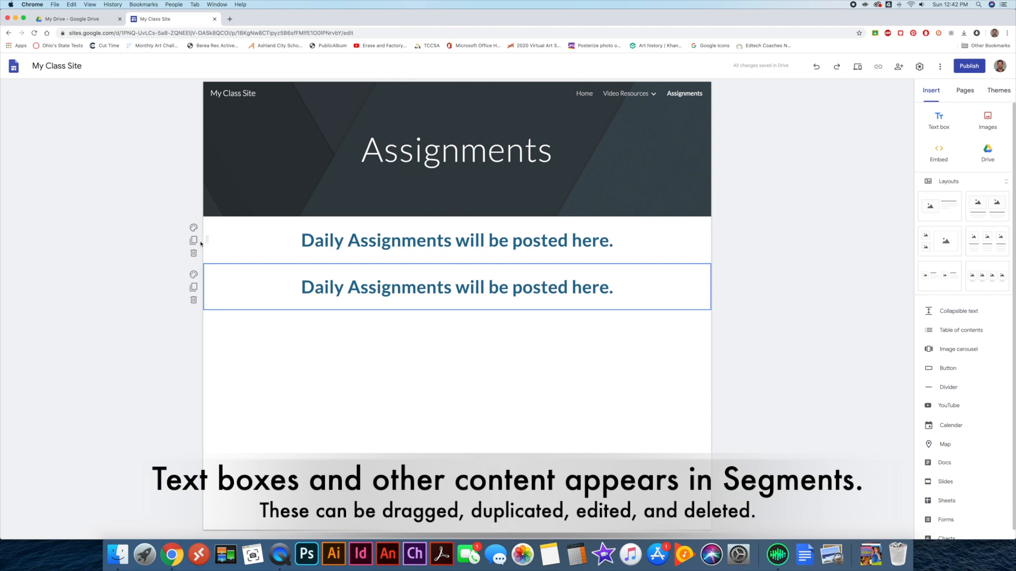
pyautogui.click(194, 301)
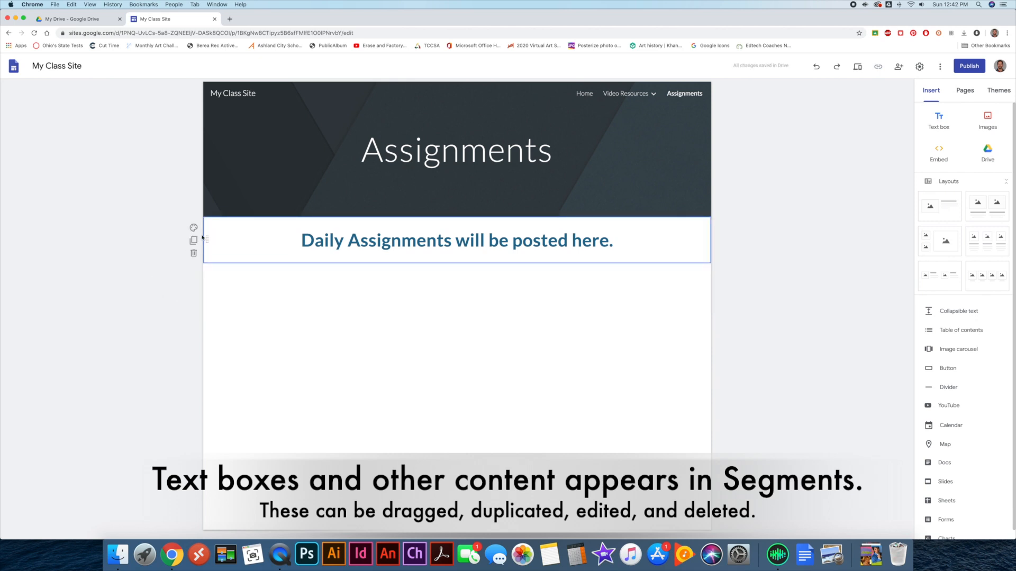
# Try the Emphasis 1 background on the daily assignments section, then set it to Emphasis 2.
pyautogui.click(193, 229)
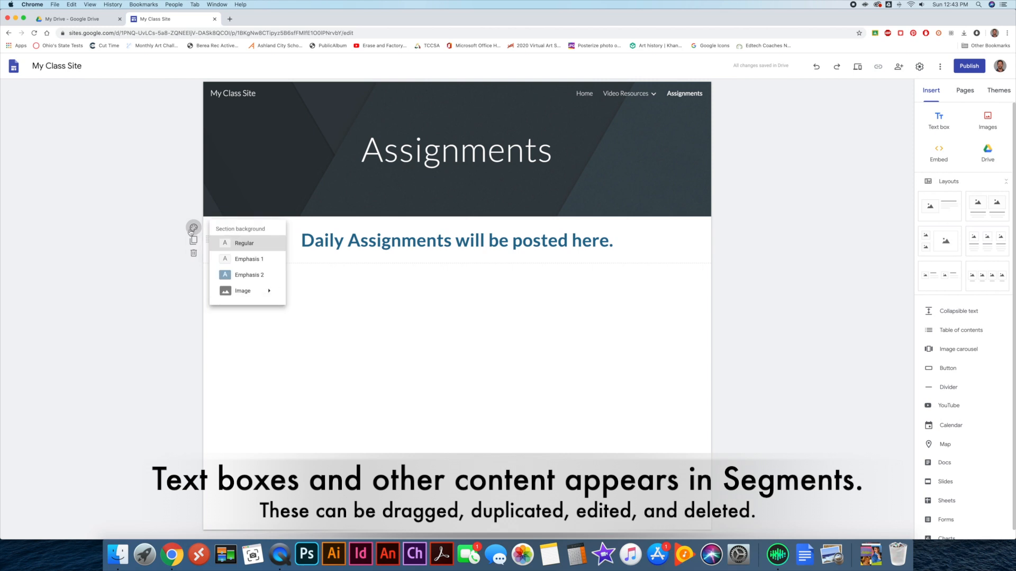
pyautogui.click(243, 260)
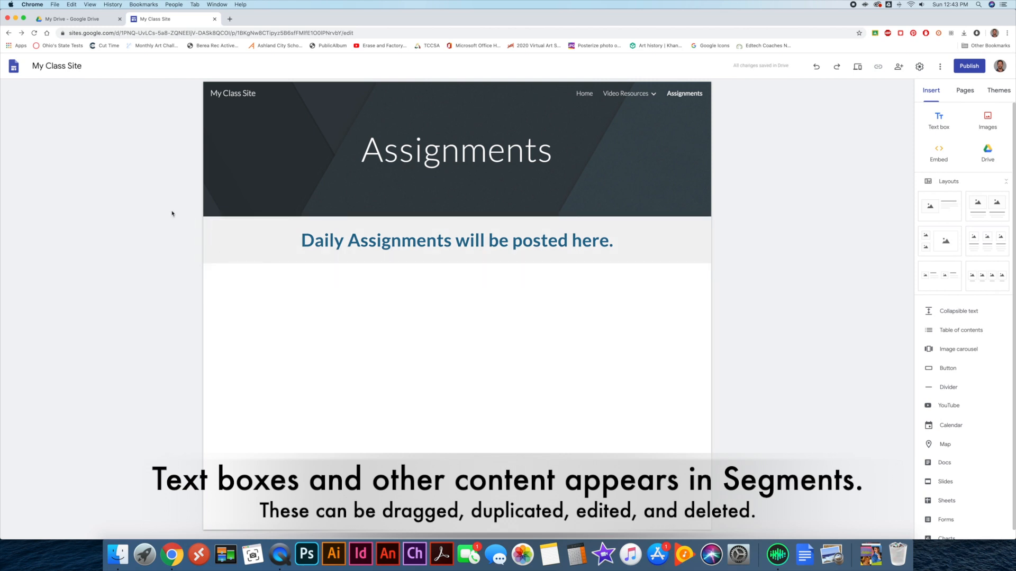
pyautogui.click(194, 229)
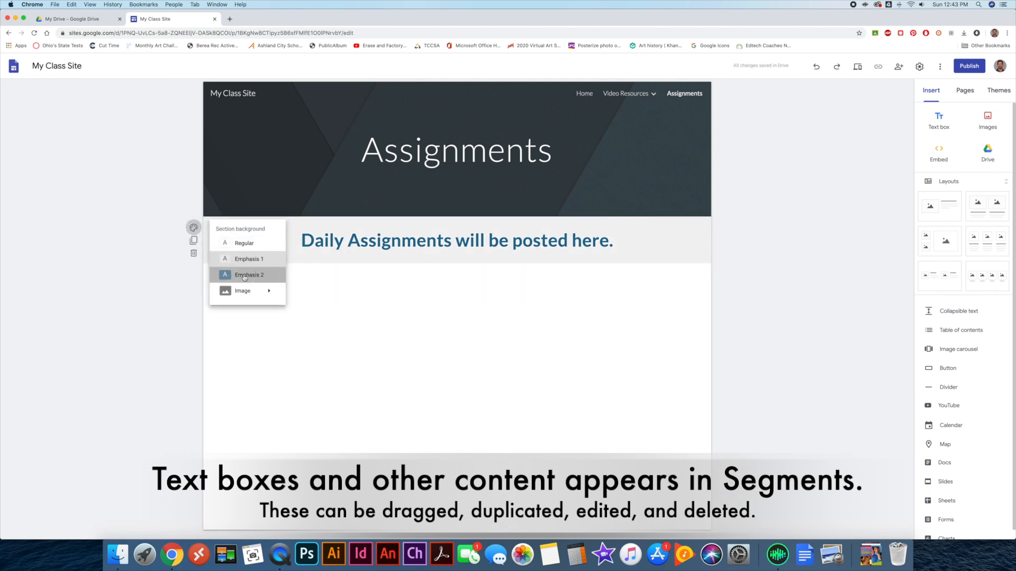
pyautogui.click(244, 277)
pyautogui.click(194, 229)
pyautogui.moveTo(243, 290)
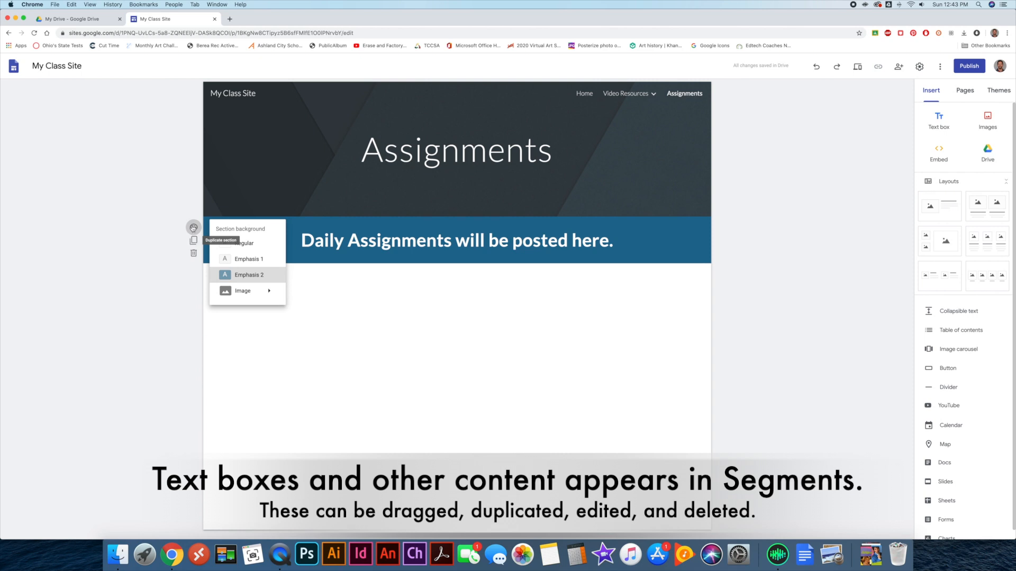
pyautogui.click(387, 311)
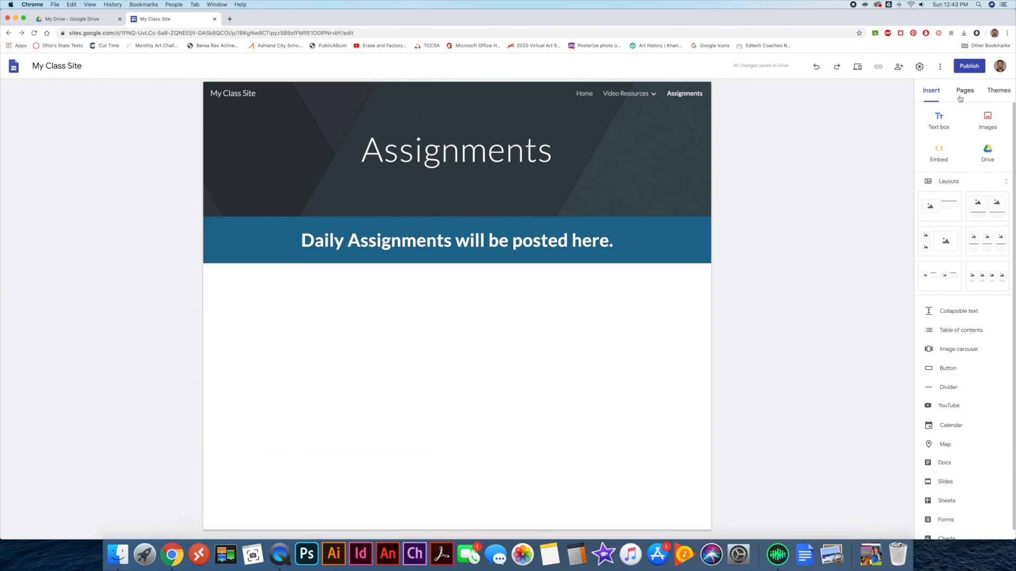
# Insert a text box reading "Assignment 1" below the daily assignments banner and try moving its section down.
pyautogui.click(939, 123)
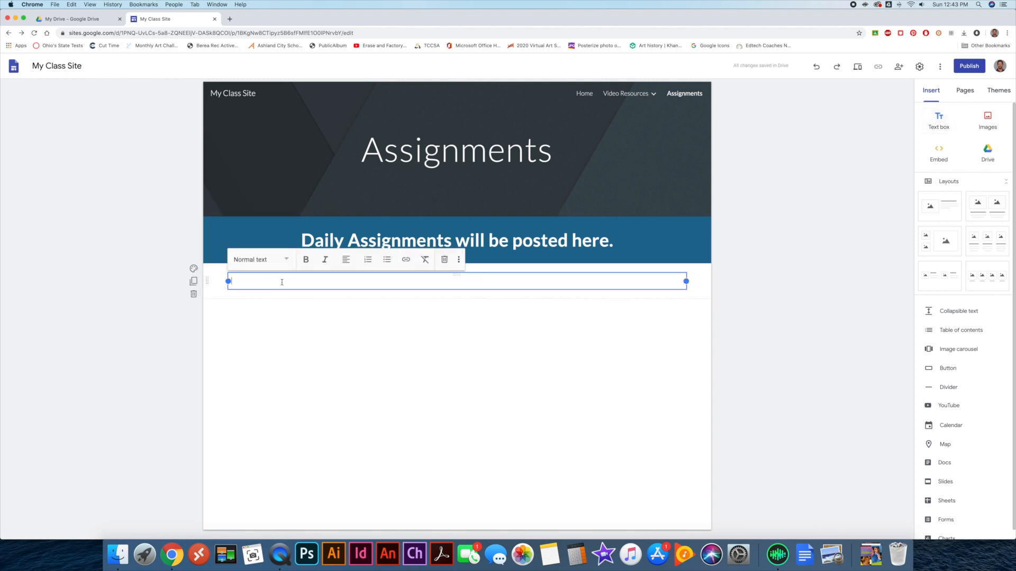
pyautogui.write('Assignment 1')
pyautogui.click(276, 305)
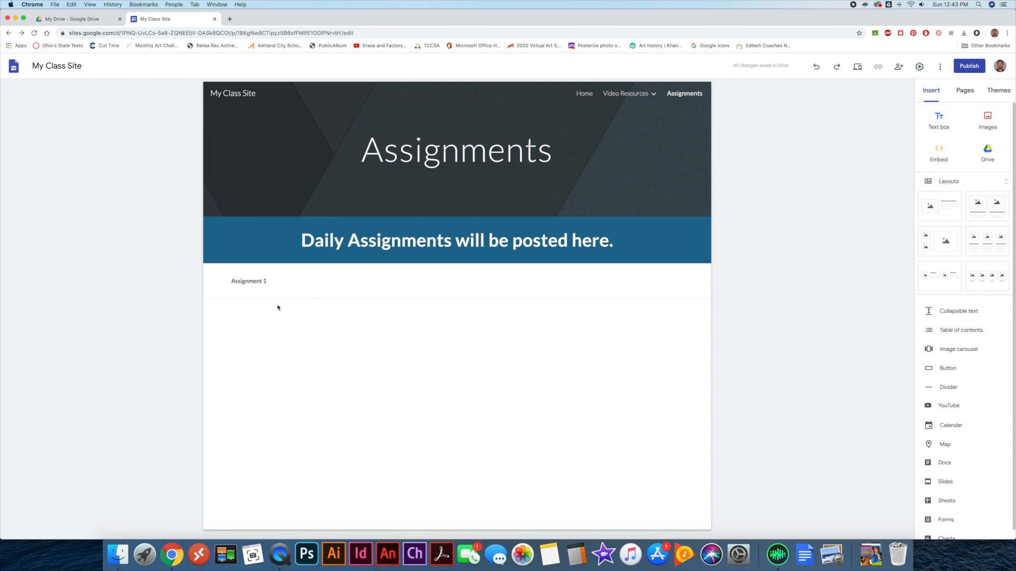
pyautogui.moveTo(207, 281); pyautogui.dragTo(204, 324)
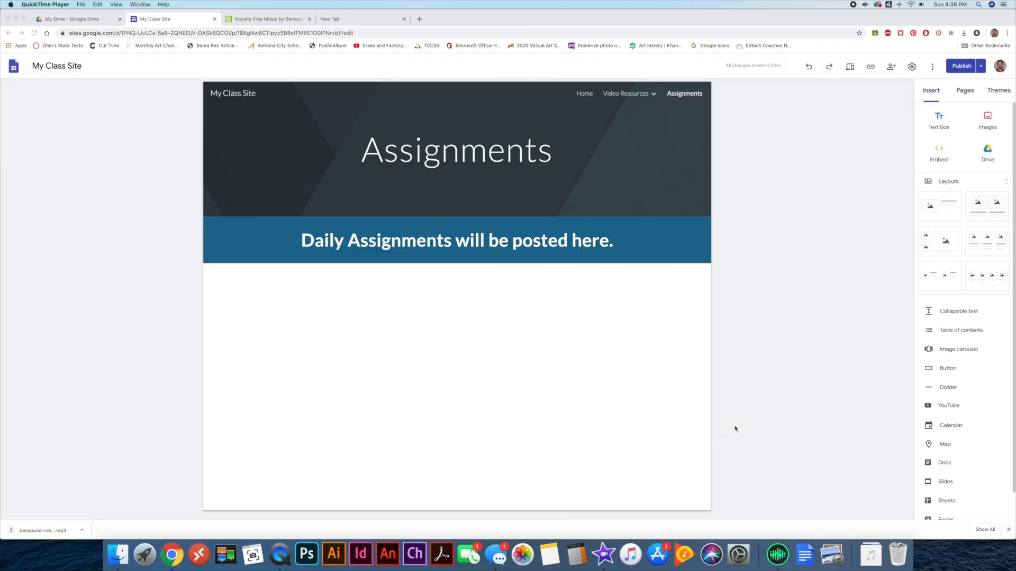
# Insert a text box below the daily assignments banner reading "Ashland City Schools homepage".
pyautogui.click(940, 119)
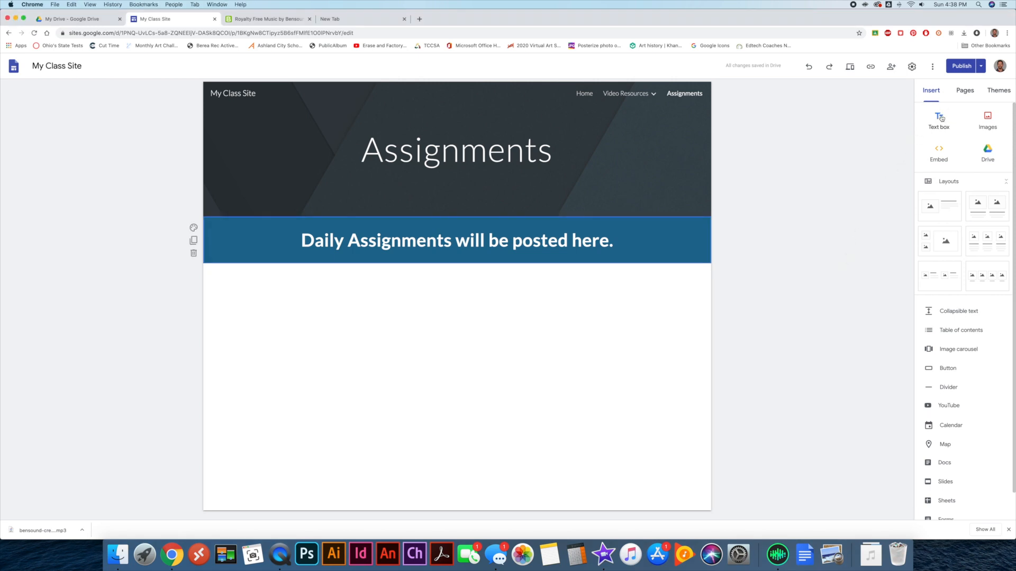
pyautogui.click(940, 117)
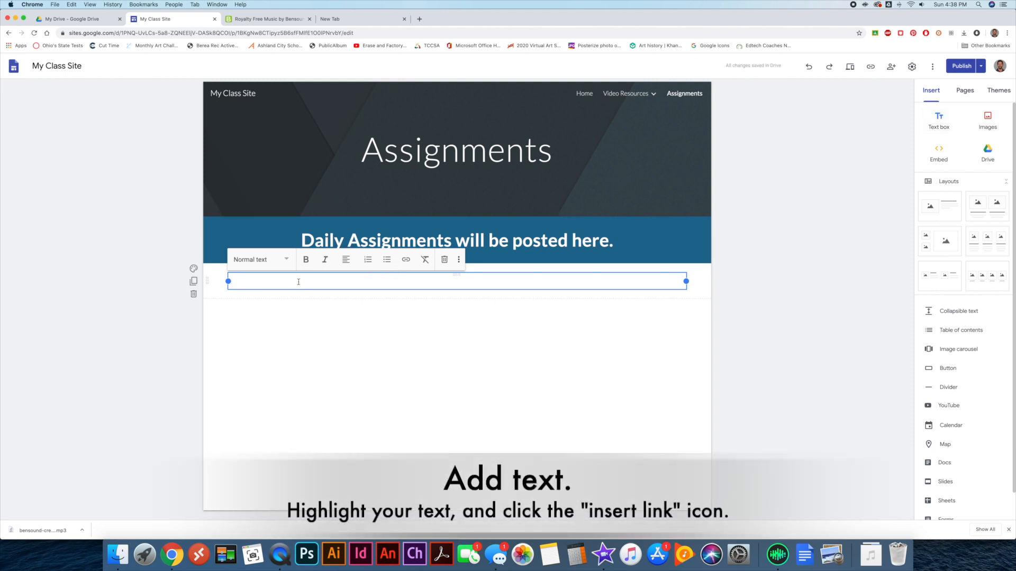
pyautogui.write('Ashland City Schools homepage')
pyautogui.moveTo(316, 284); pyautogui.dragTo(240, 281)
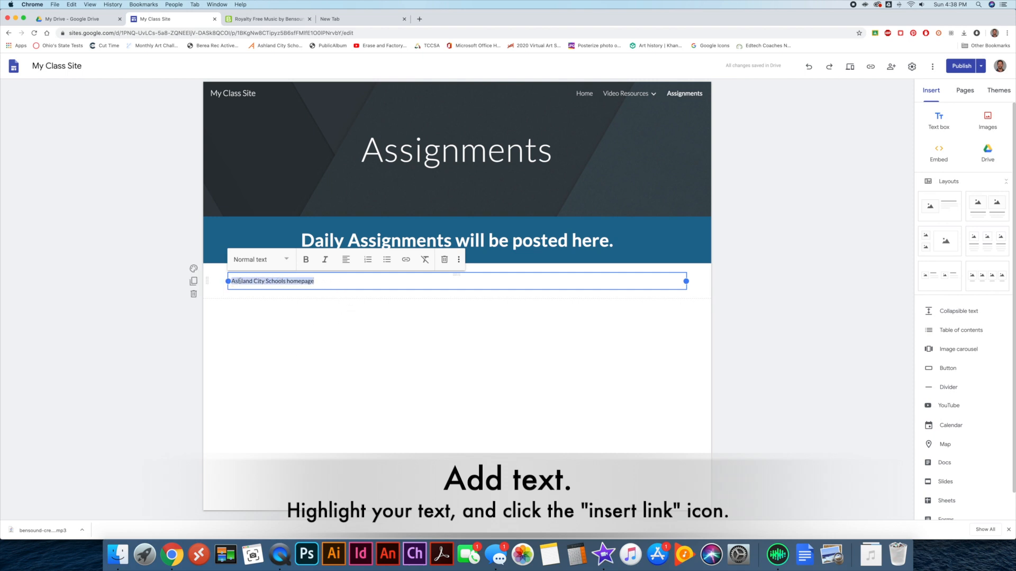
pyautogui.click(406, 260)
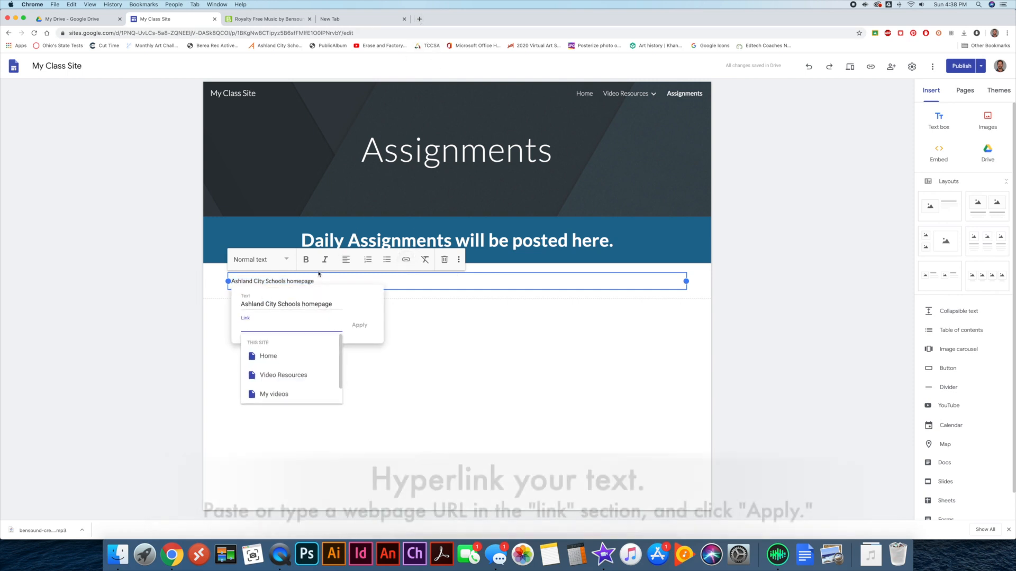
pyautogui.write('www.ash')
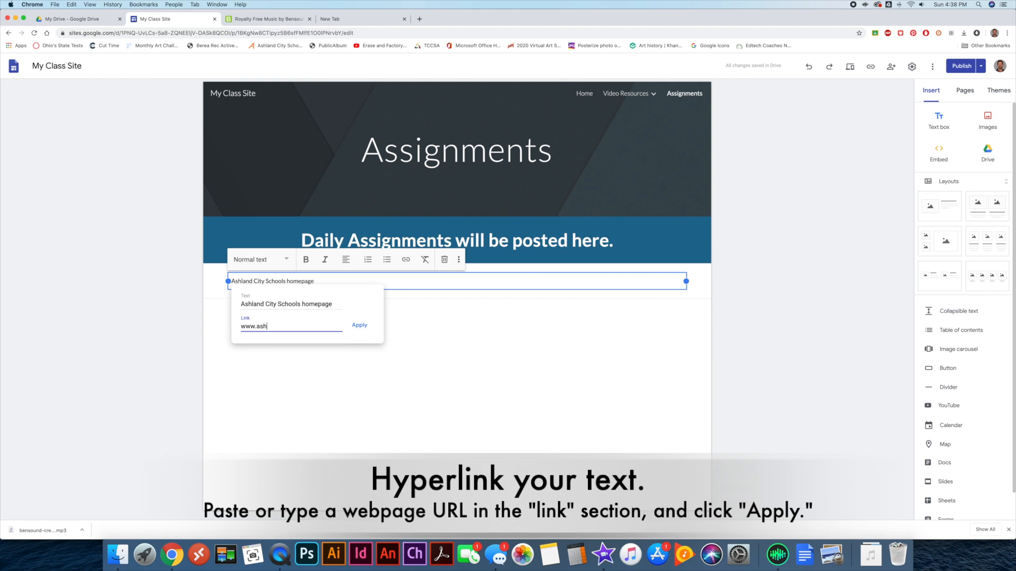
pyautogui.write('landcityschools.org')
pyautogui.click(358, 326)
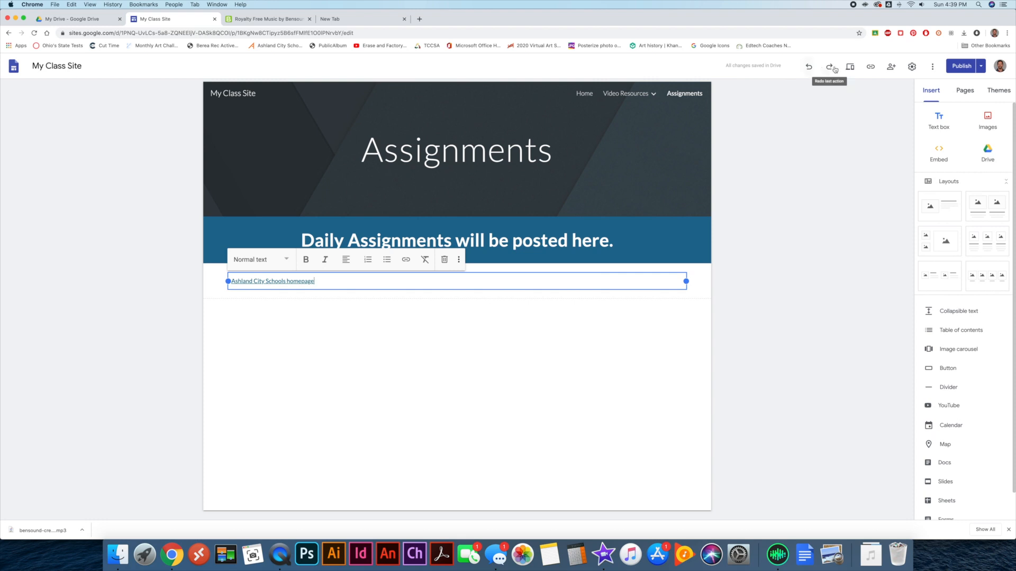
# Preview the site, test the Ashland City Schools homepage link, and return to the preview of the Assignments page.
pyautogui.click(850, 67)
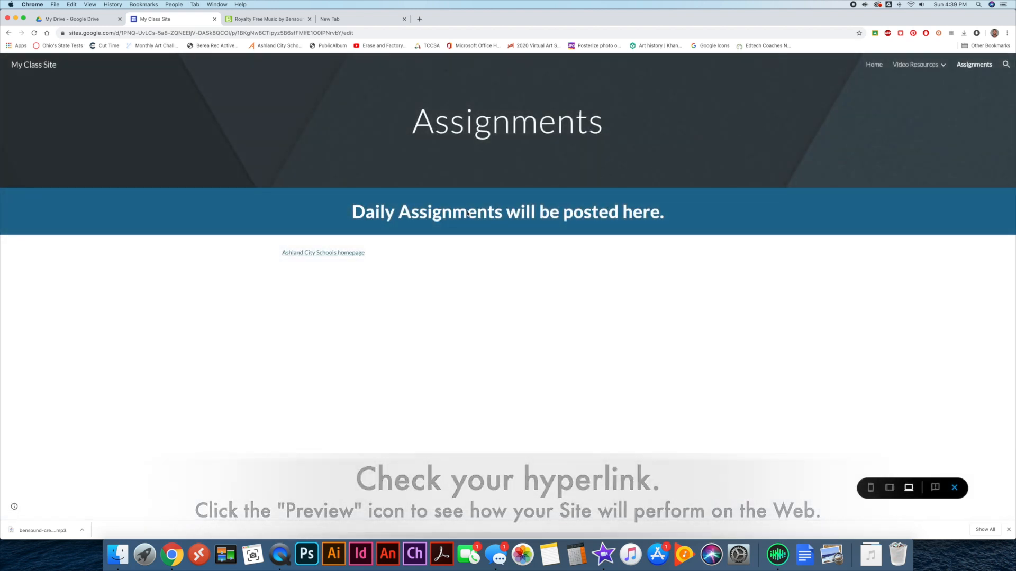
pyautogui.click(339, 253)
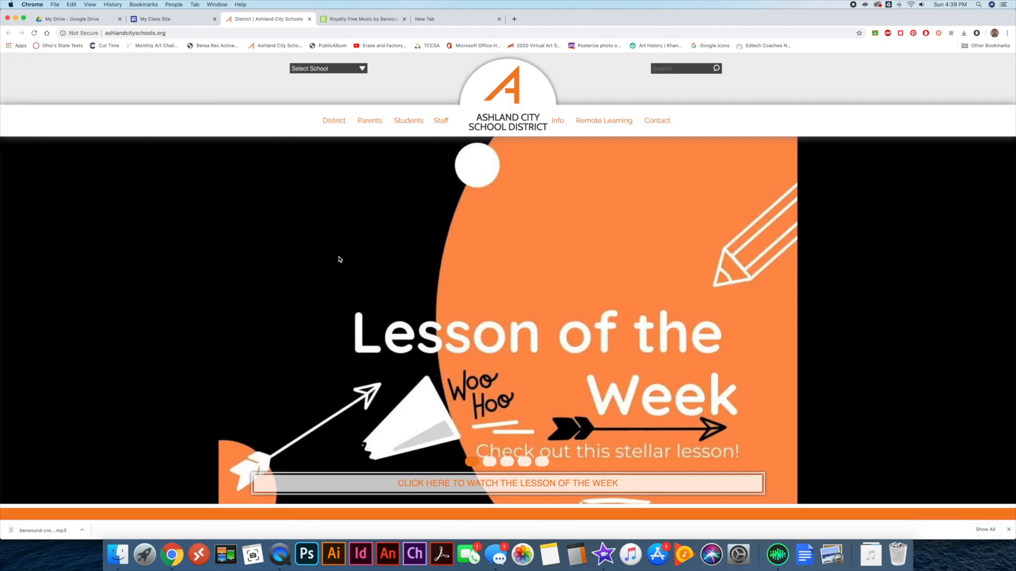
pyautogui.click(169, 22)
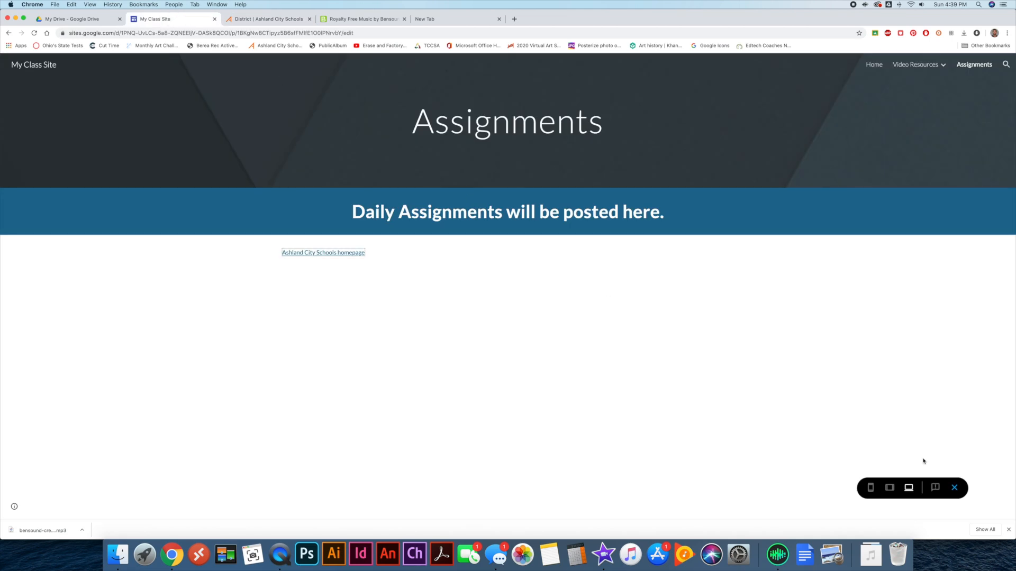
# Exit the preview and insert a text box below the Ashland City Schools link reading "Back to the homepage!".
pyautogui.click(955, 487)
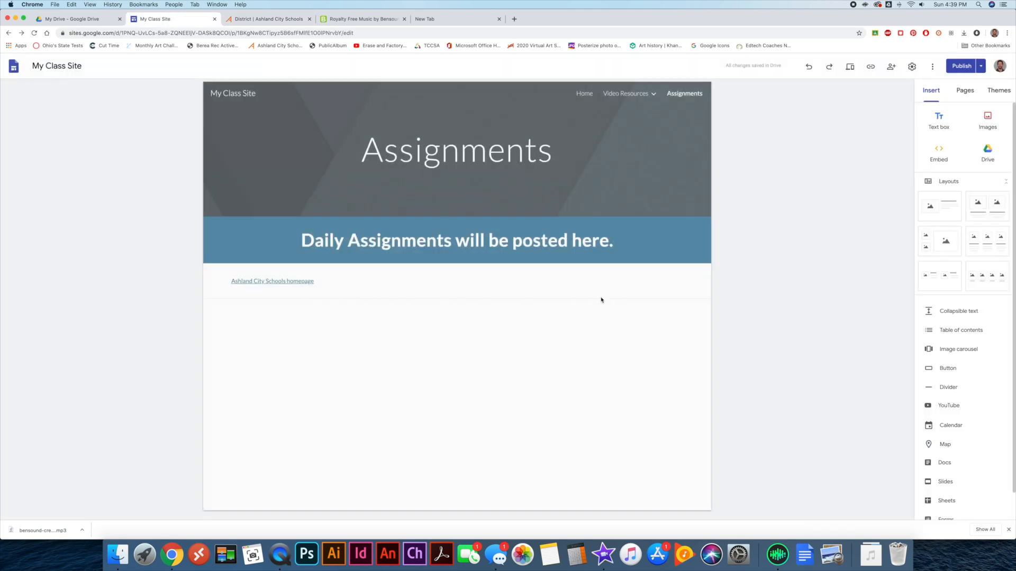
pyautogui.click(941, 122)
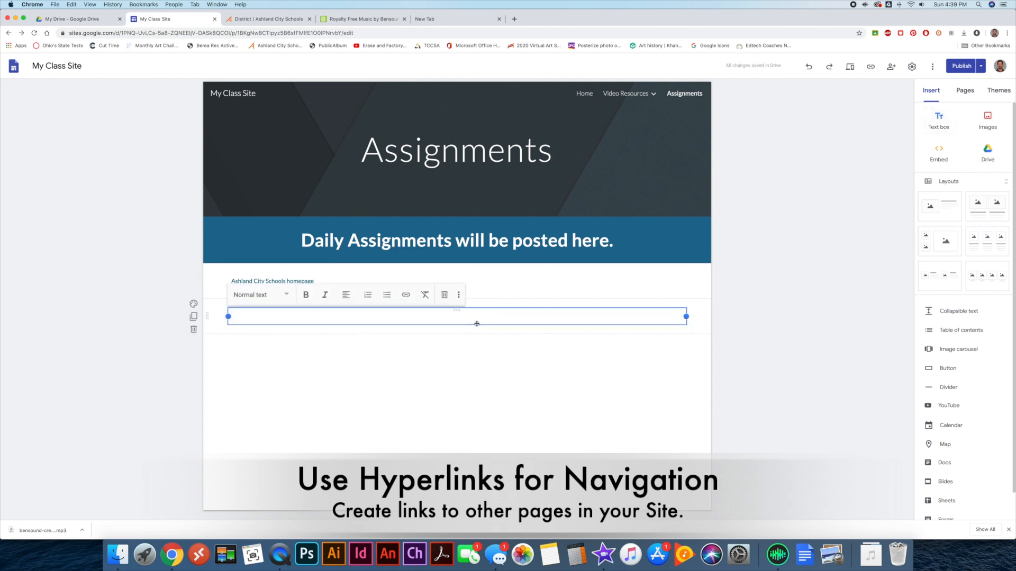
pyautogui.write('Back')
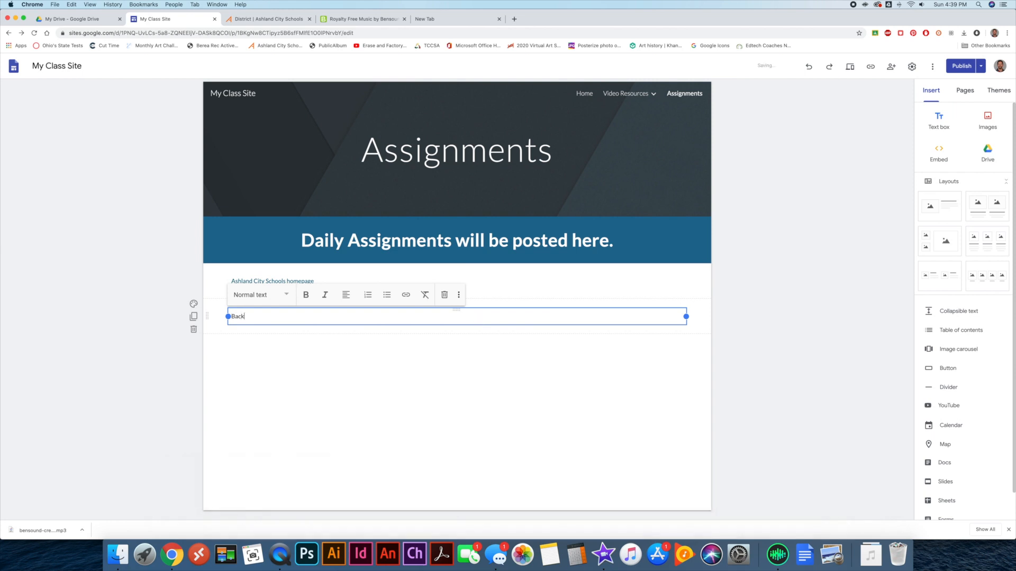
pyautogui.write('homepage!')
# Hyperlink the "Back to the homepage!" text to the site's Home page and test the link in the preview.
pyautogui.moveTo(335, 318); pyautogui.dragTo(232, 316)
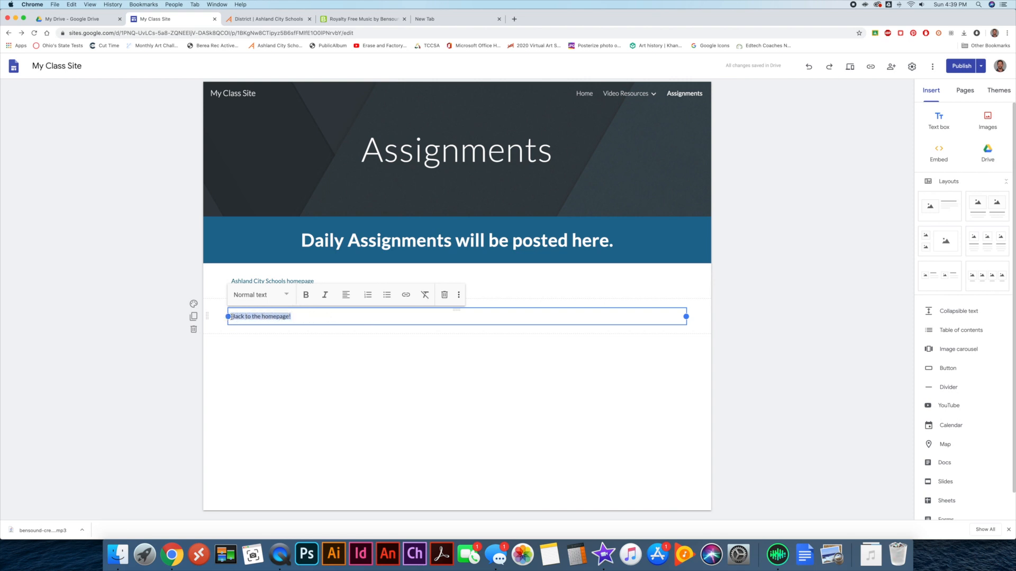
pyautogui.click(407, 297)
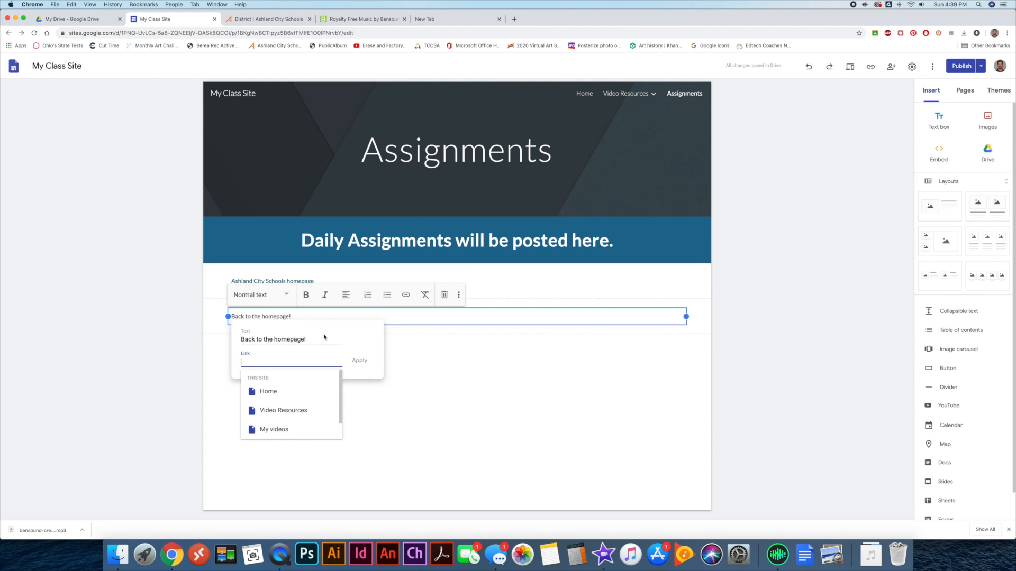
pyautogui.click(273, 398)
pyautogui.click(359, 363)
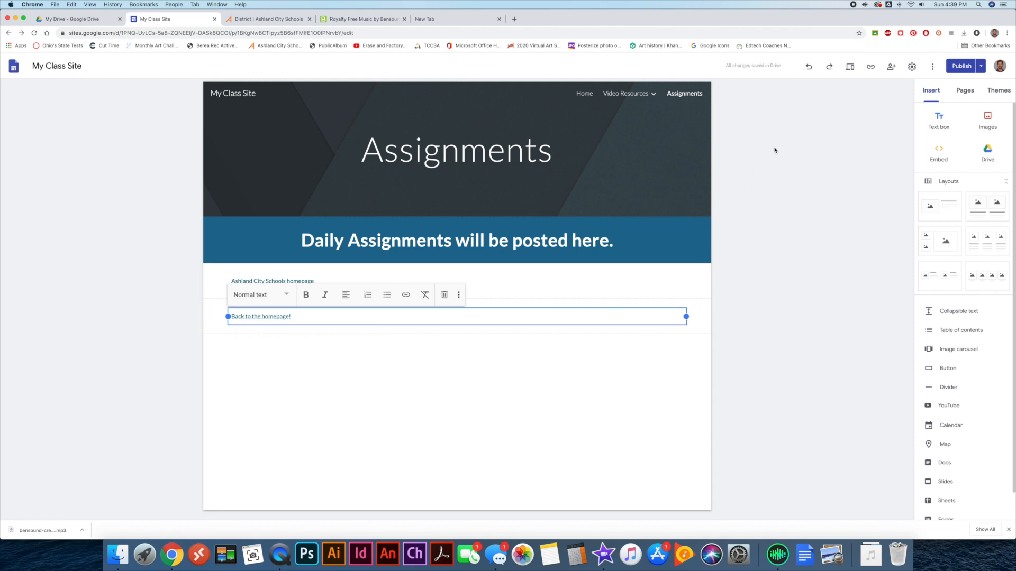
pyautogui.click(850, 66)
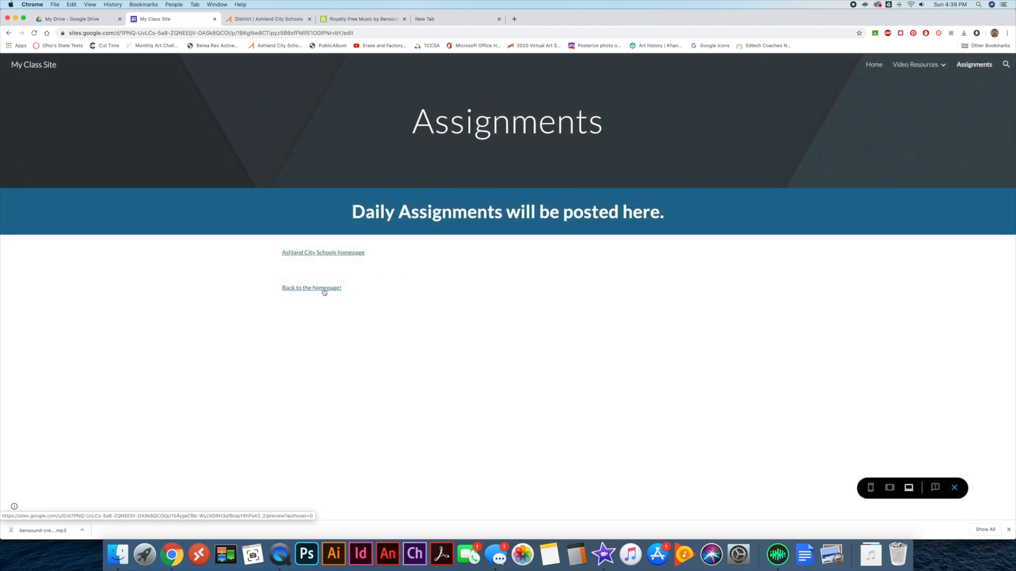
pyautogui.click(325, 290)
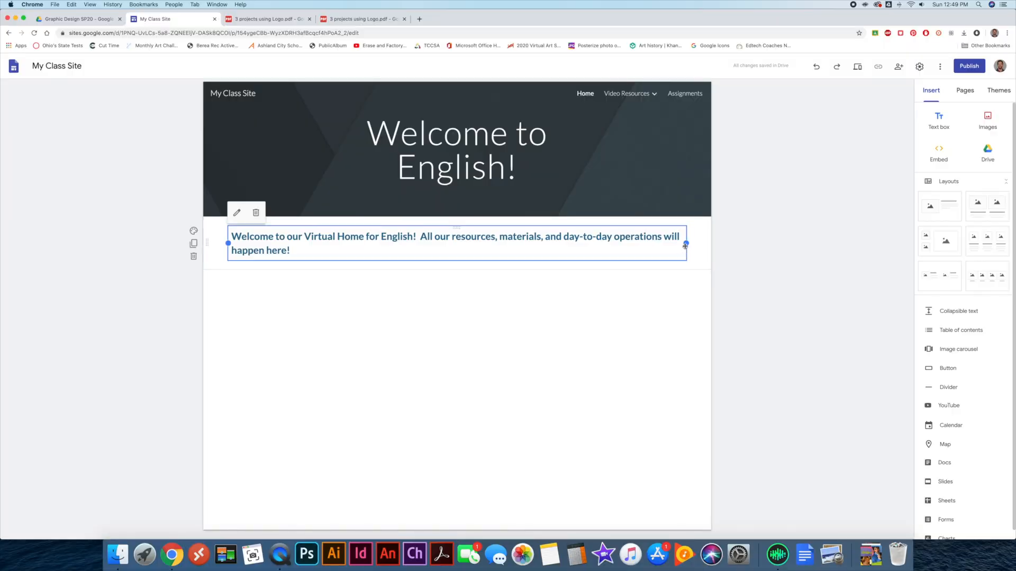
# Narrow the welcome text box on the Home page to about half width and insert the red-roofed house picture from Photos.
pyautogui.moveTo(686, 243); pyautogui.dragTo(412, 257)
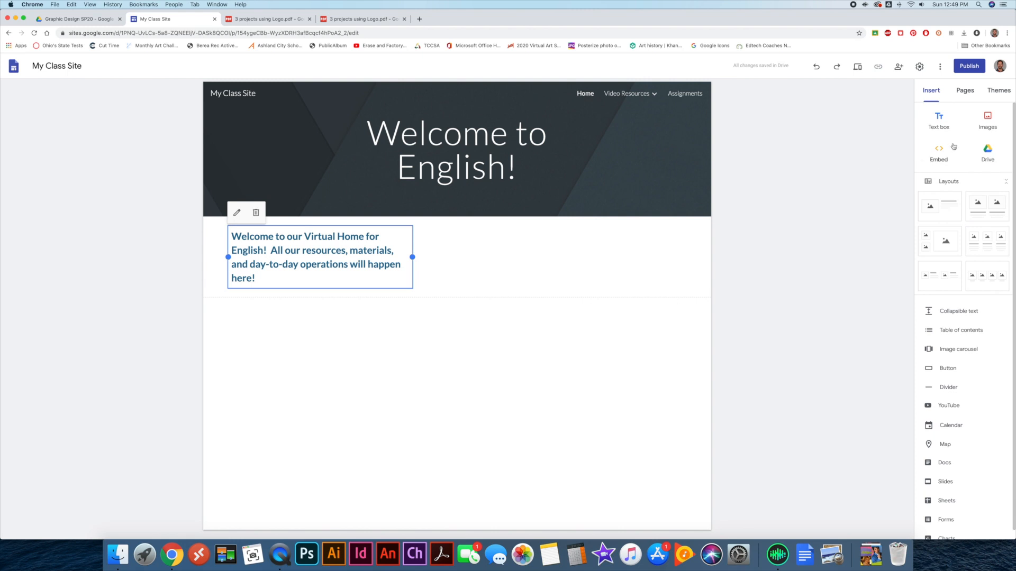
pyautogui.click(988, 119)
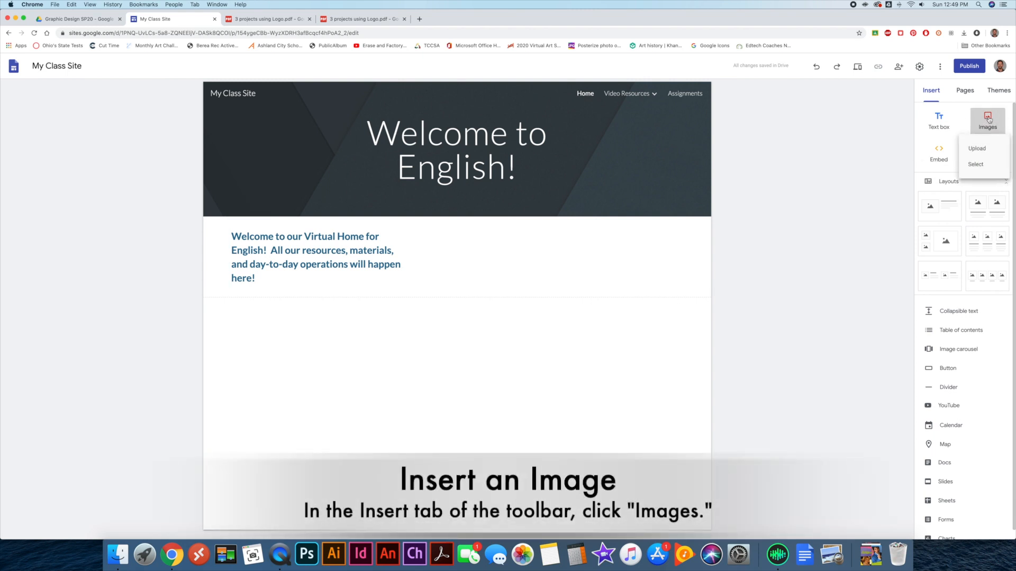
pyautogui.click(977, 164)
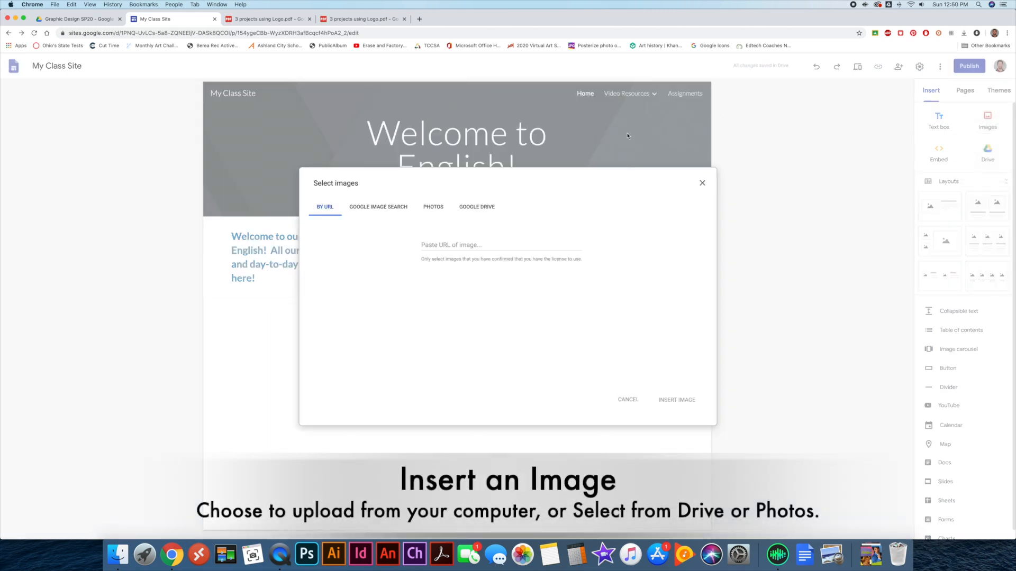
pyautogui.click(434, 207)
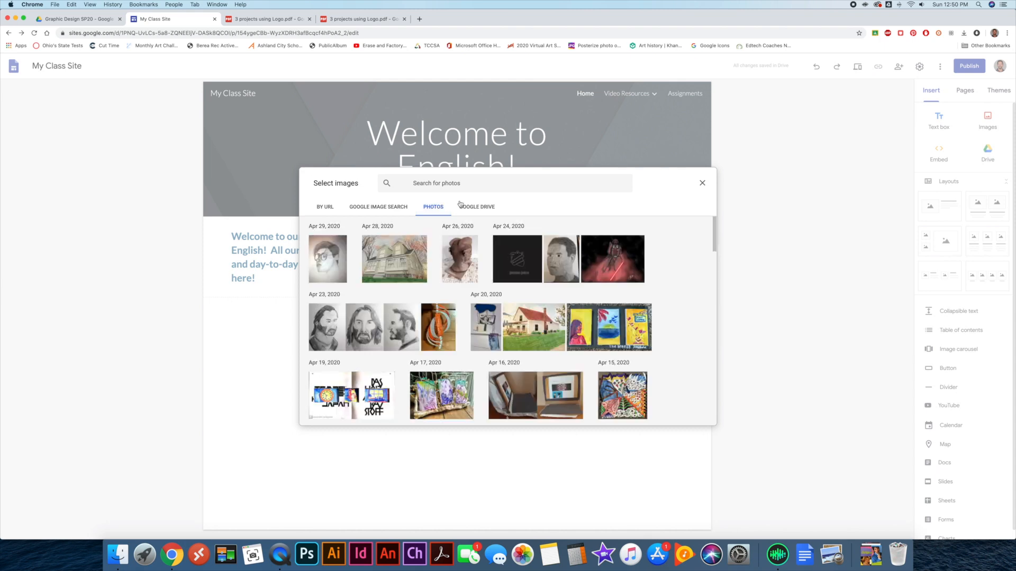
pyautogui.click(533, 332)
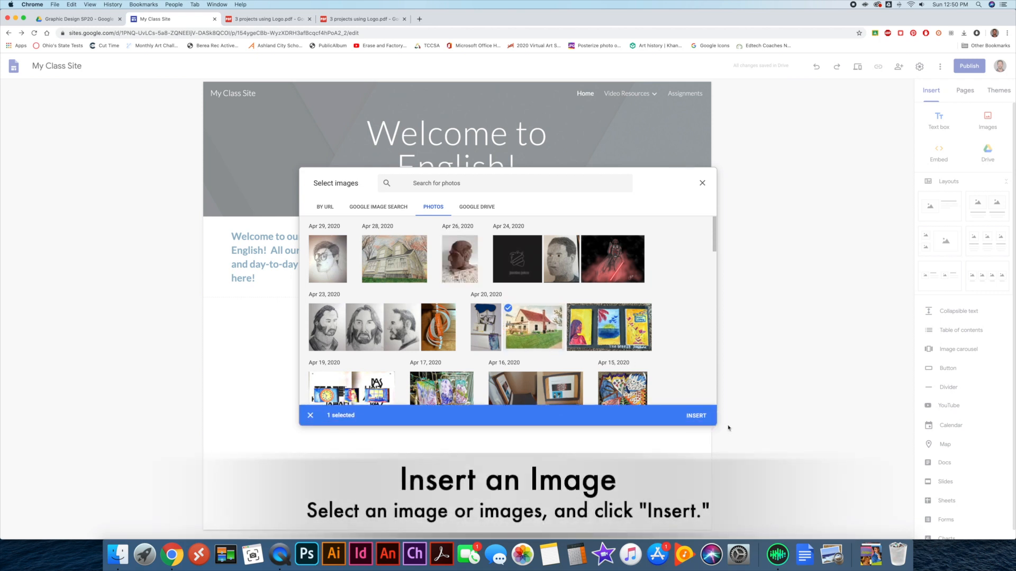
pyautogui.click(696, 416)
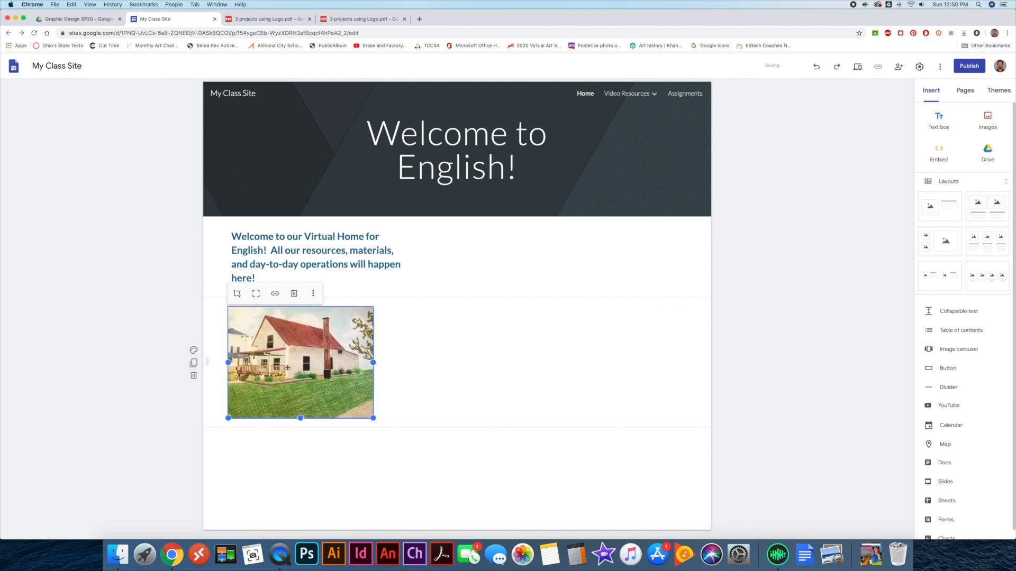
# Try reordering the page sections, and move the house picture into the welcome section beside the text.
pyautogui.moveTo(206, 361); pyautogui.dragTo(207, 223)
pyautogui.moveTo(207, 280); pyautogui.dragTo(202, 493)
pyautogui.moveTo(298, 288); pyautogui.dragTo(522, 367)
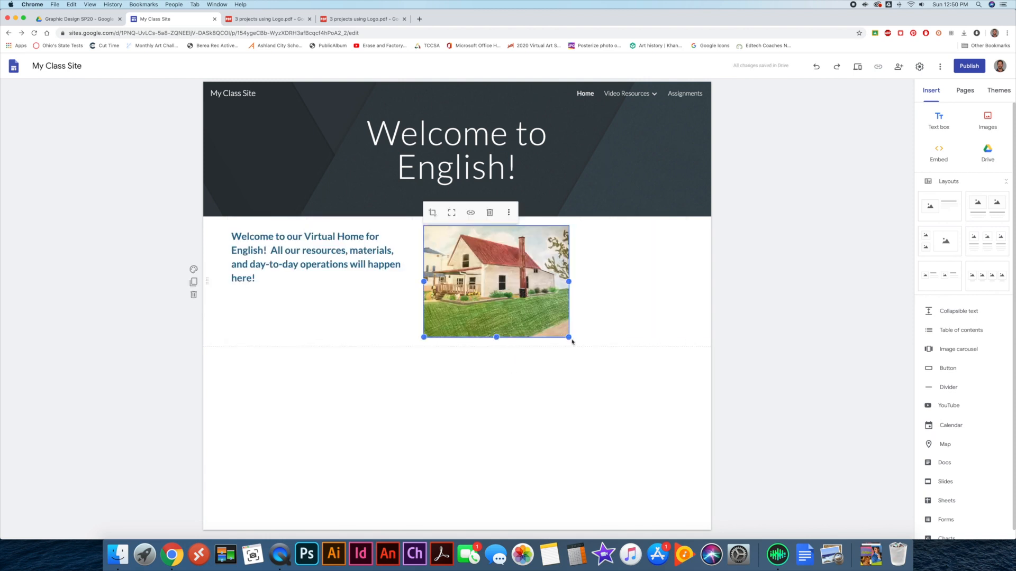
# Enlarge the house picture against the section's right margin and widen the welcome text box up to the picture.
pyautogui.moveTo(569, 337); pyautogui.dragTo(656, 401)
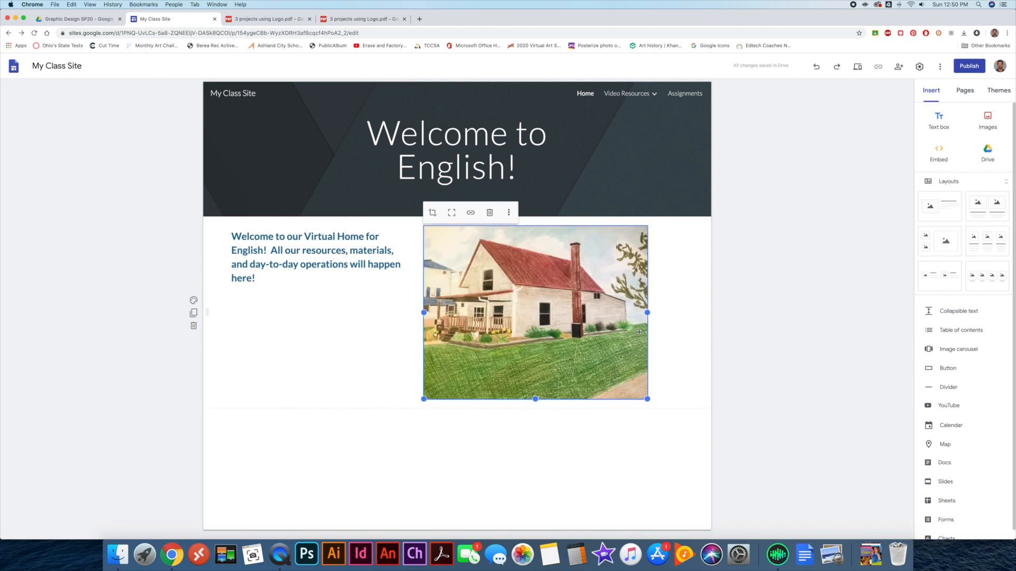
pyautogui.moveTo(584, 319)
pyautogui.mouseDown()
pyautogui.moveTo(605, 317)
pyautogui.moveTo(596, 316)
pyautogui.mouseUp()
pyautogui.click(386, 280)
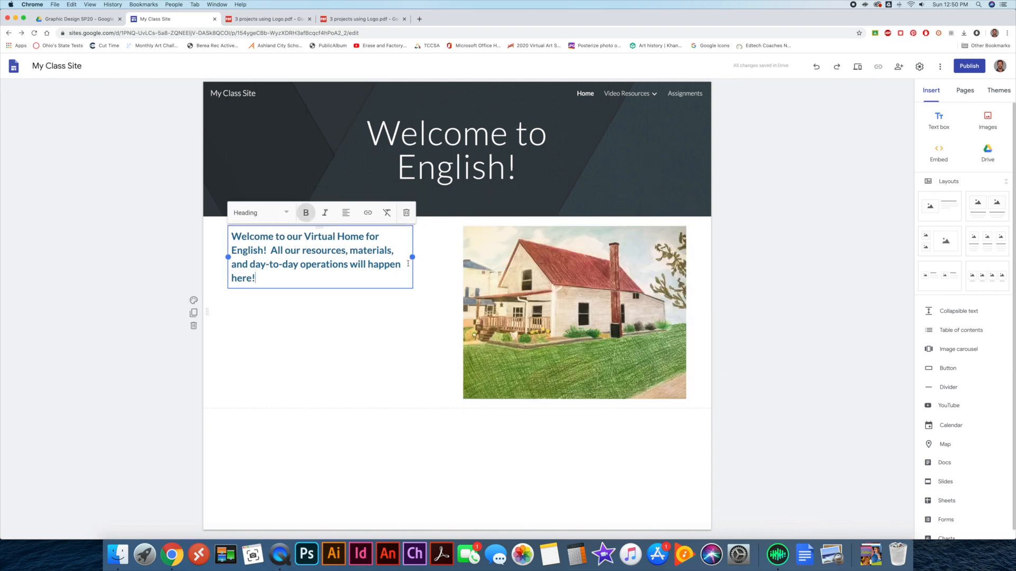
pyautogui.moveTo(412, 256); pyautogui.dragTo(450, 252)
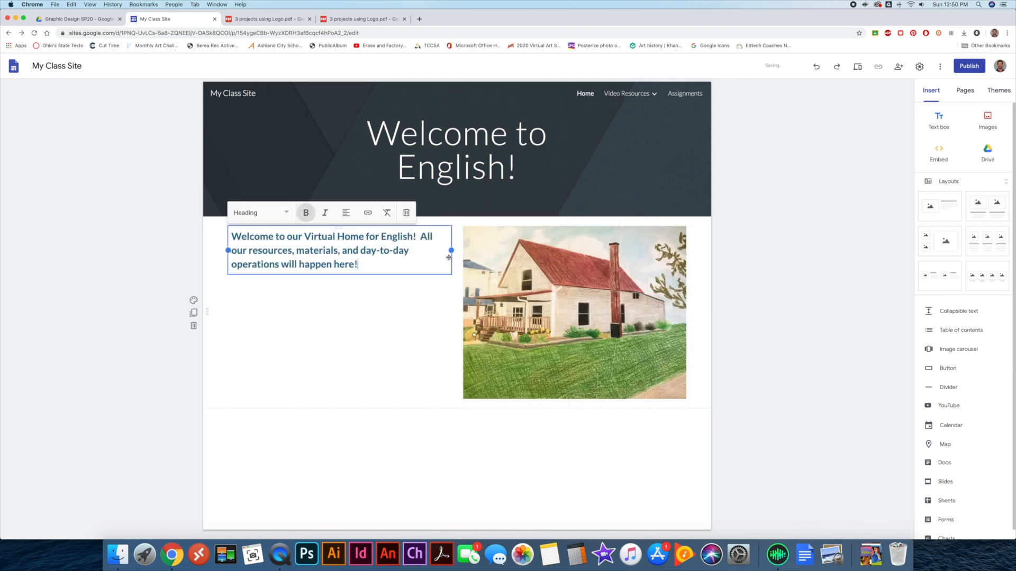
pyautogui.click(429, 309)
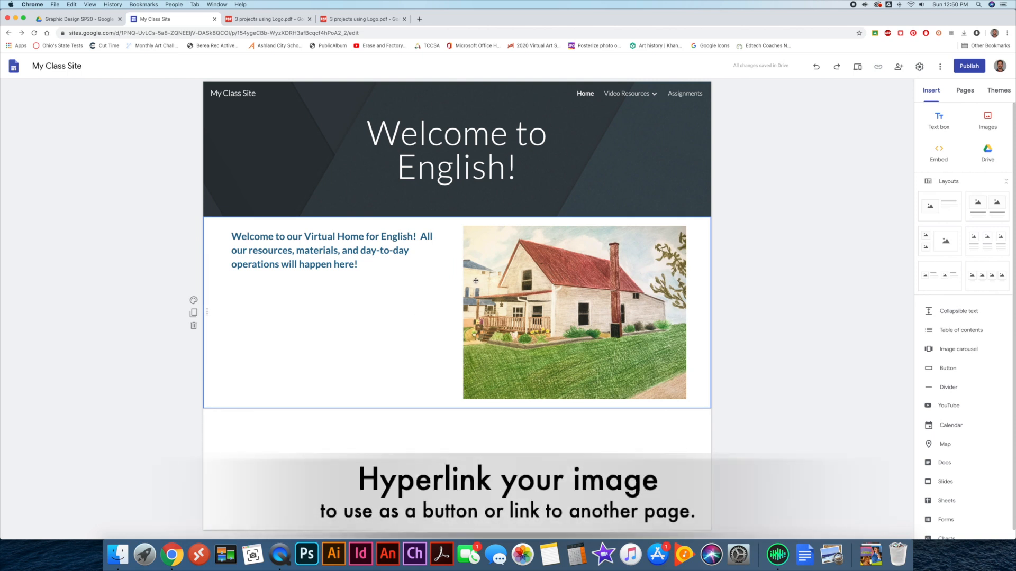
# Hyperlink the house picture to the My videos page and test the link in the preview.
pyautogui.click(572, 296)
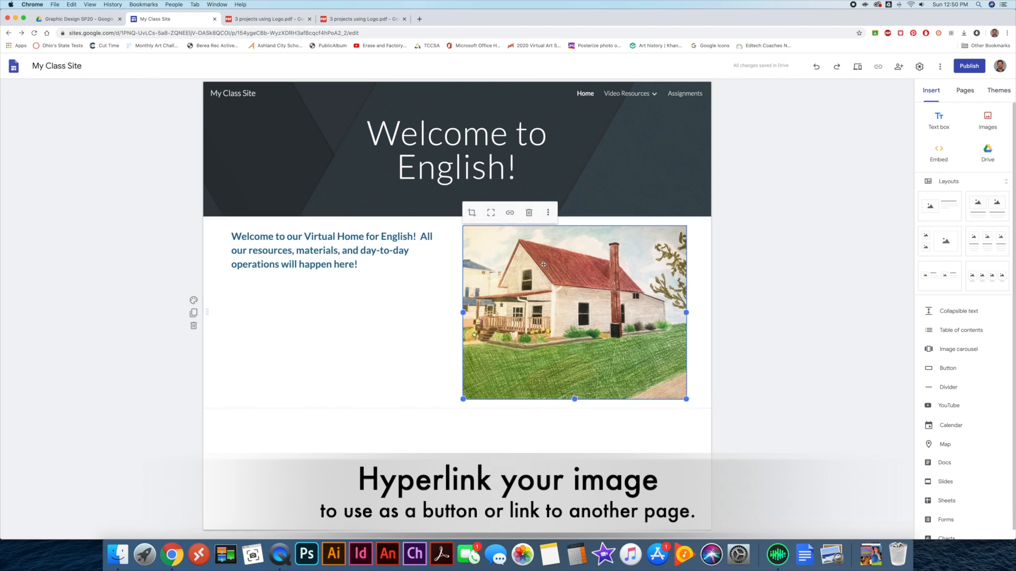
pyautogui.click(509, 213)
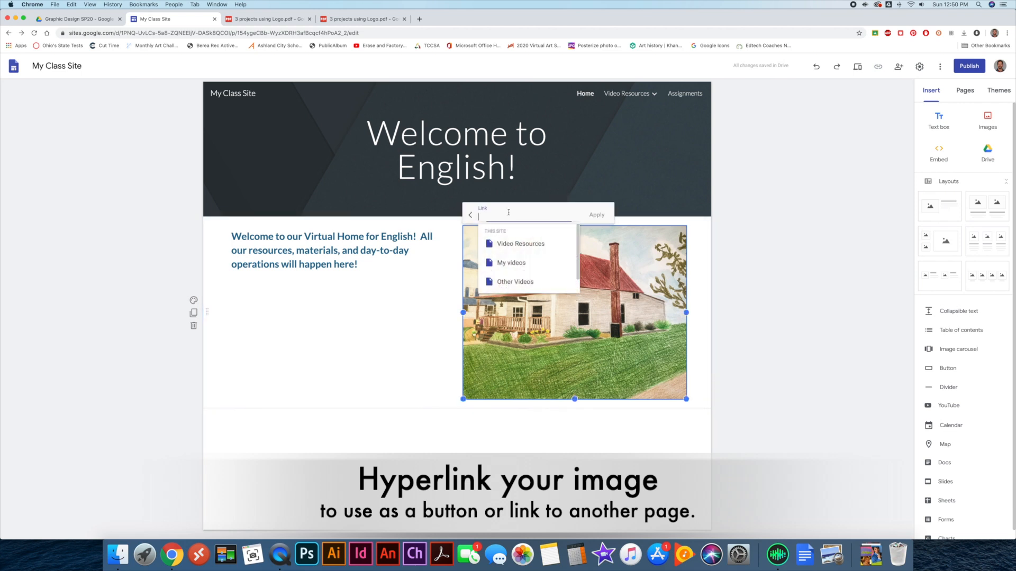
pyautogui.click(517, 263)
pyautogui.click(597, 215)
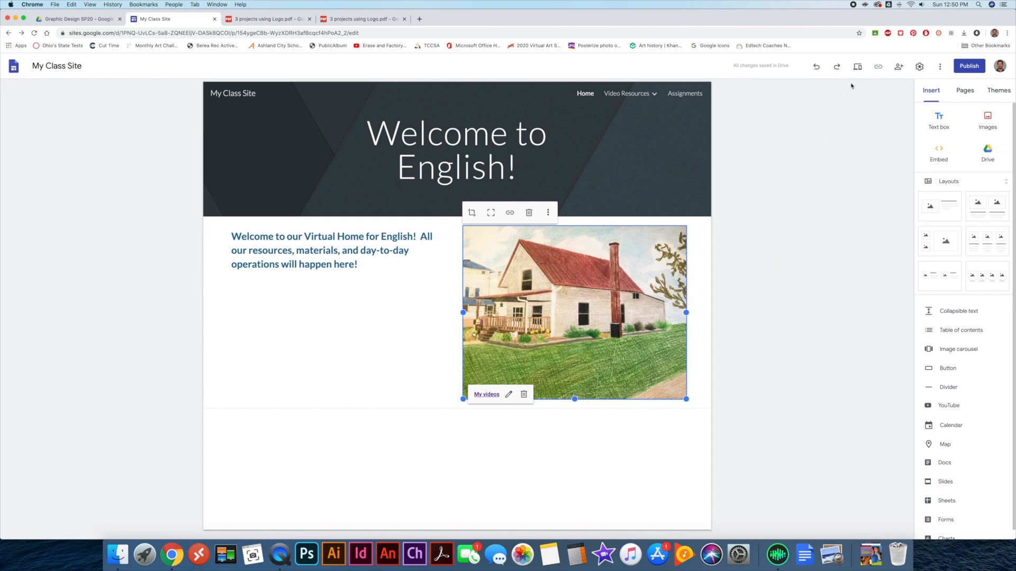
pyautogui.click(857, 67)
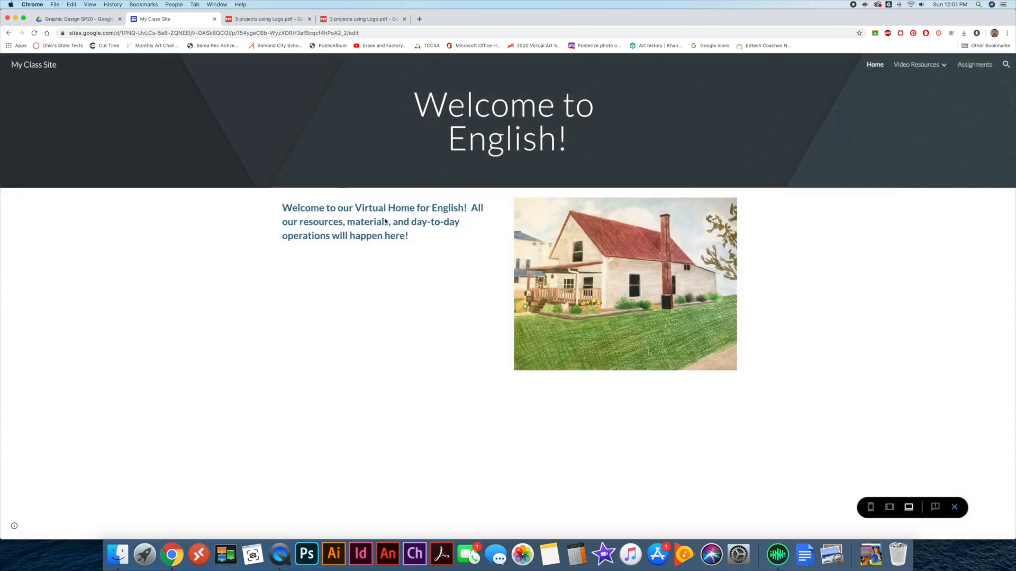
pyautogui.click(558, 241)
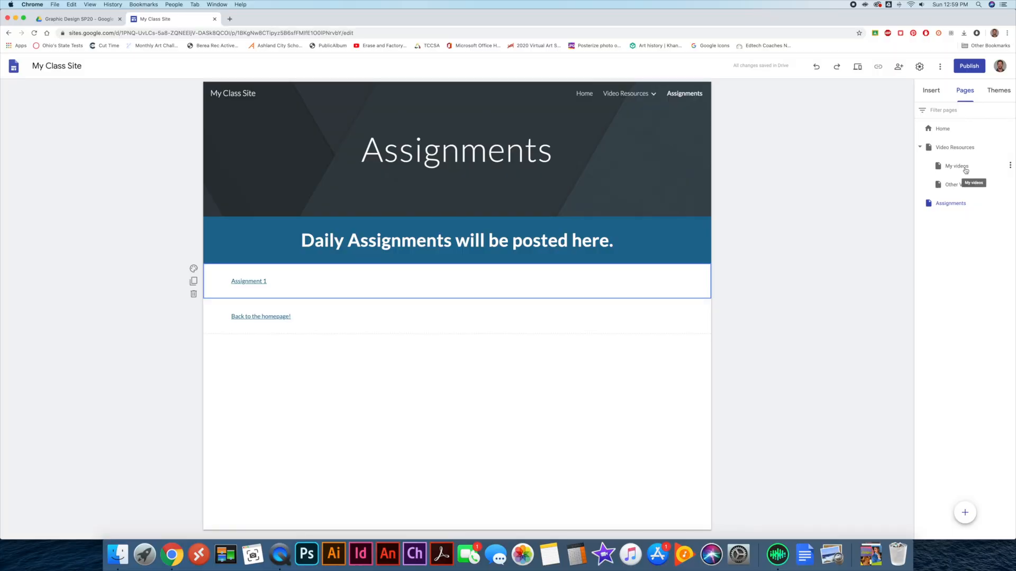
# Open the My videos page for editing and start inserting a YouTube video.
pyautogui.click(966, 167)
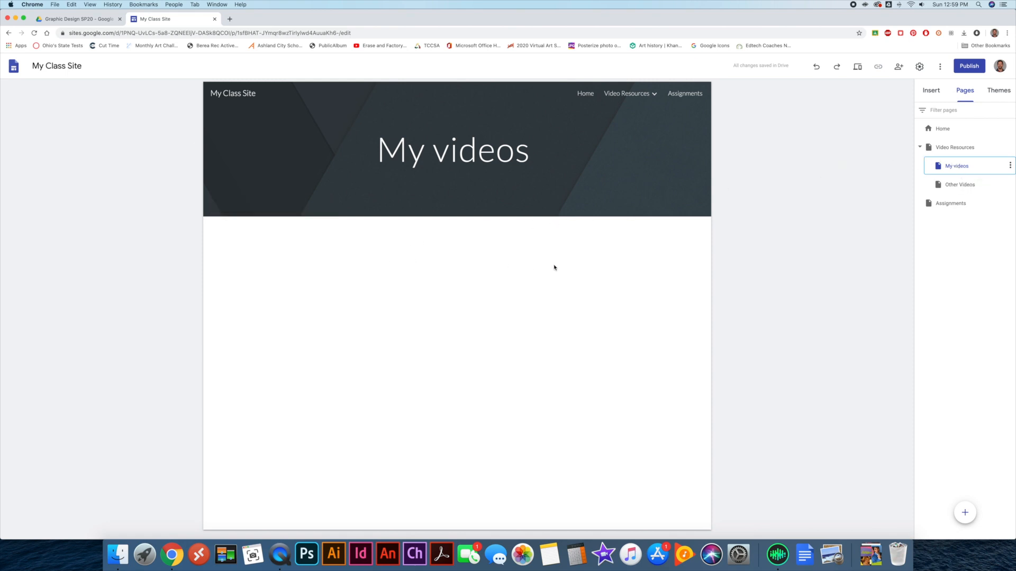
pyautogui.click(938, 91)
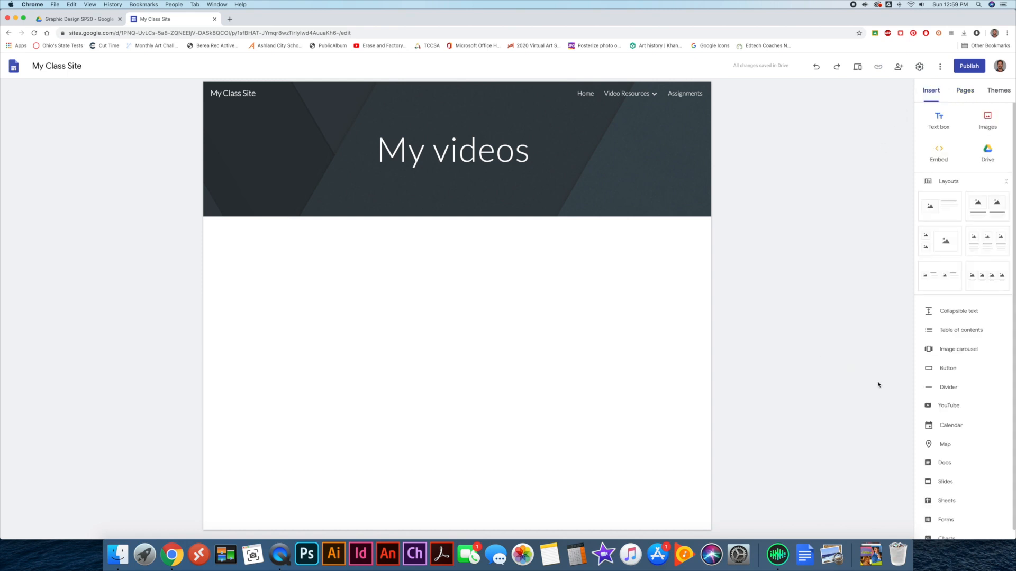
pyautogui.click(952, 406)
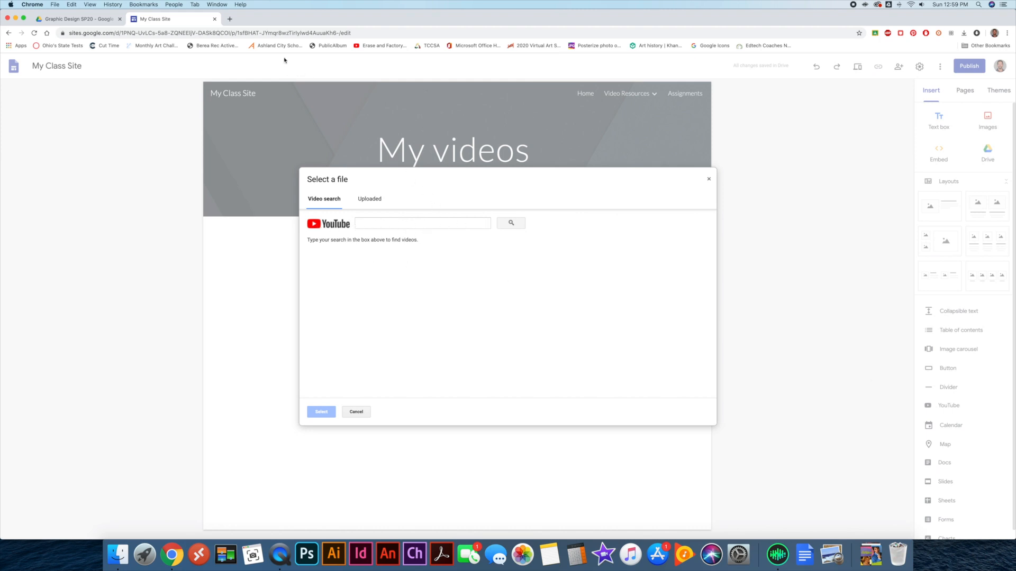
# Switch to YouTube in a new browser tab and display the account's own uploaded videos.
pyautogui.click(229, 20)
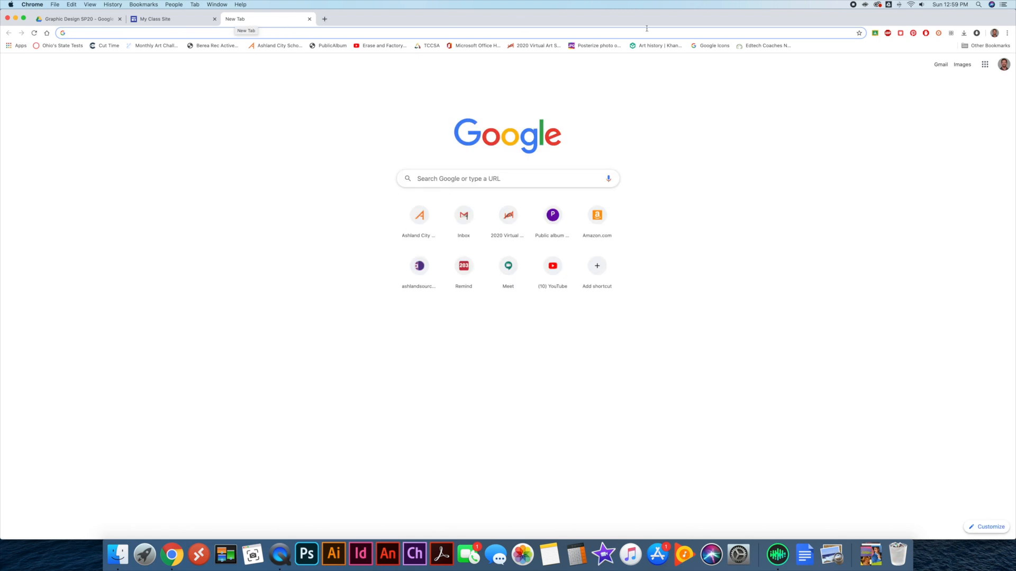
pyautogui.click(985, 64)
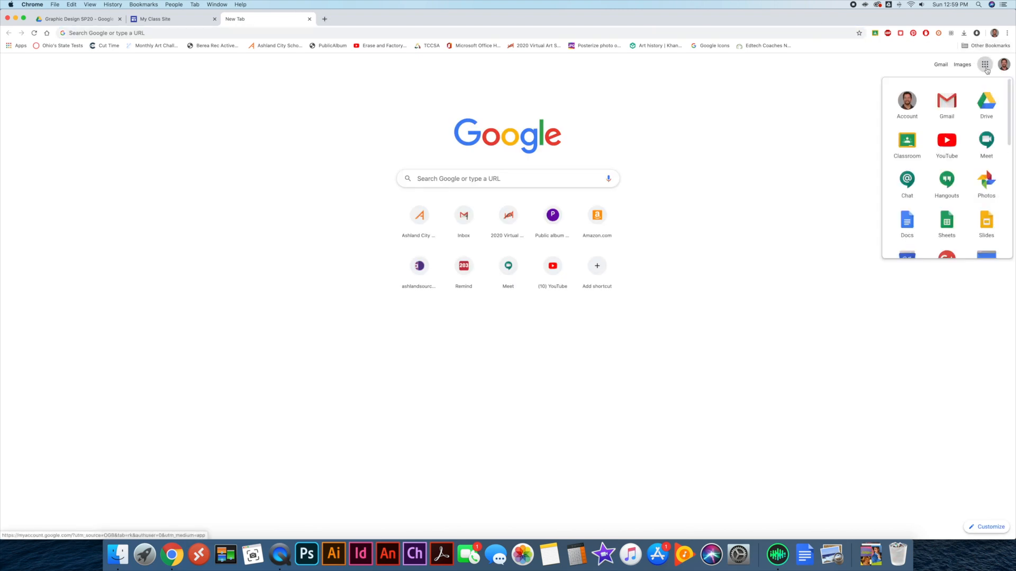
pyautogui.click(947, 142)
pyautogui.click(37, 161)
pyautogui.click(51, 179)
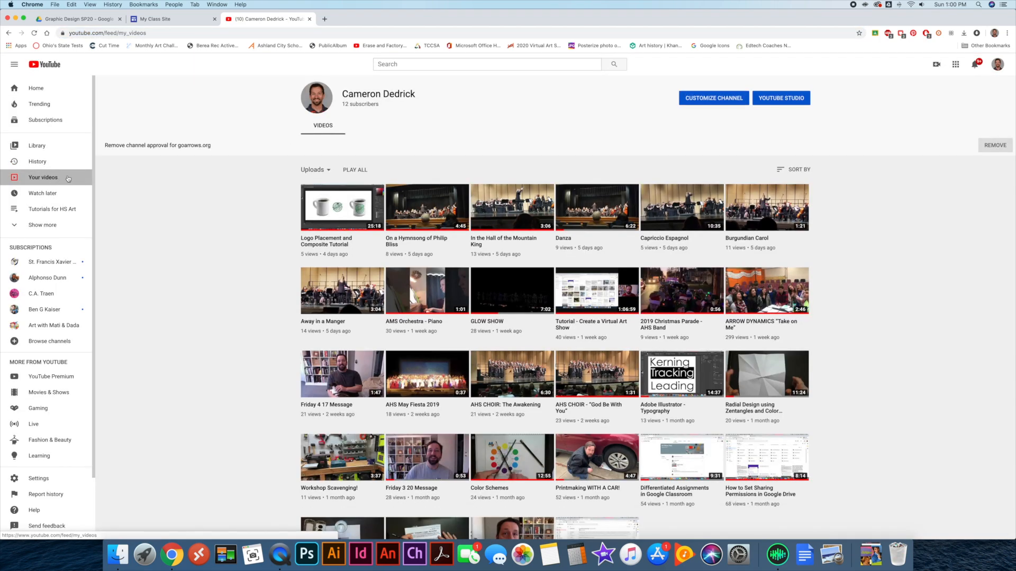
# Open the "Adobe Illustrator - Typography" video and copy its video URL.
pyautogui.scroll(-2, 682, 318)
pyautogui.click(683, 312)
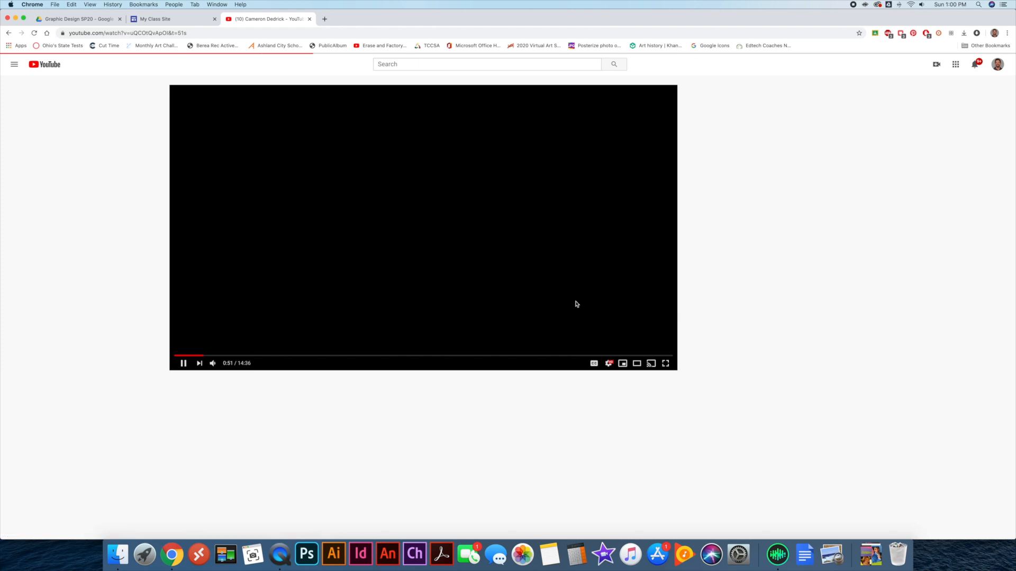
pyautogui.rightClick(261, 211)
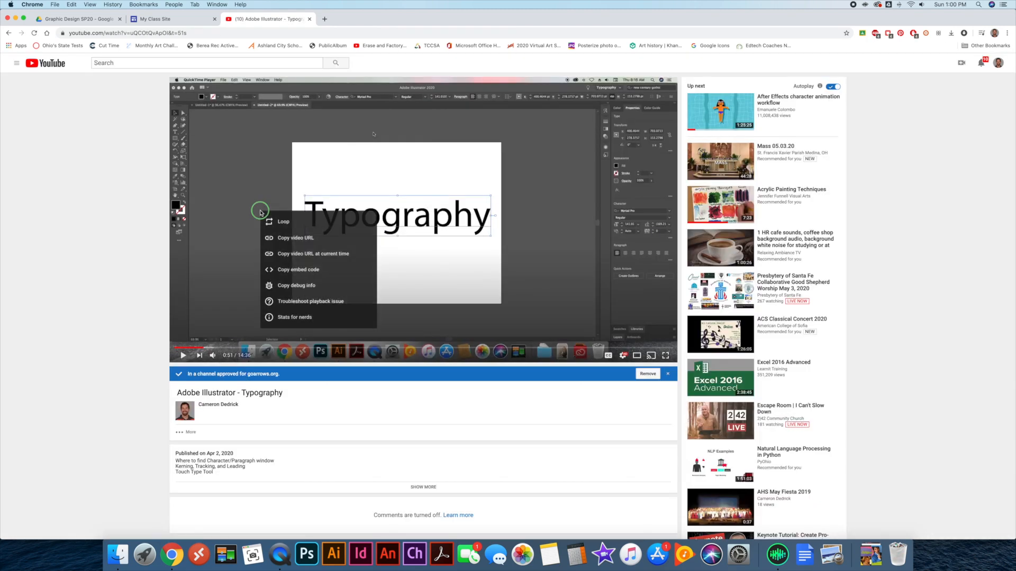
pyautogui.click(289, 241)
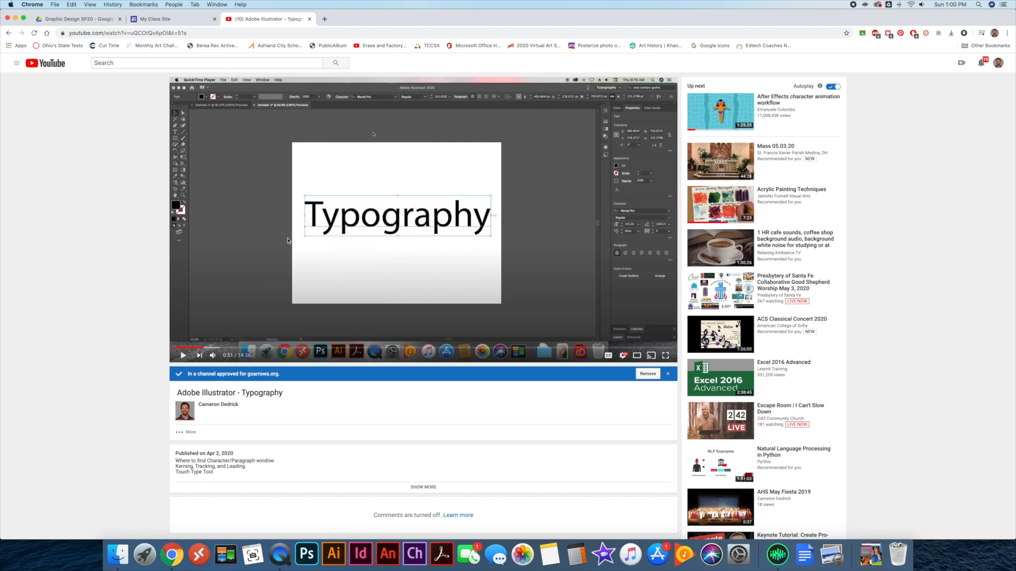
# Return to the My Class Site tab, find the video by its copied URL and embed "Adobe Illustrator - Typography" on the My videos page.
pyautogui.click(178, 19)
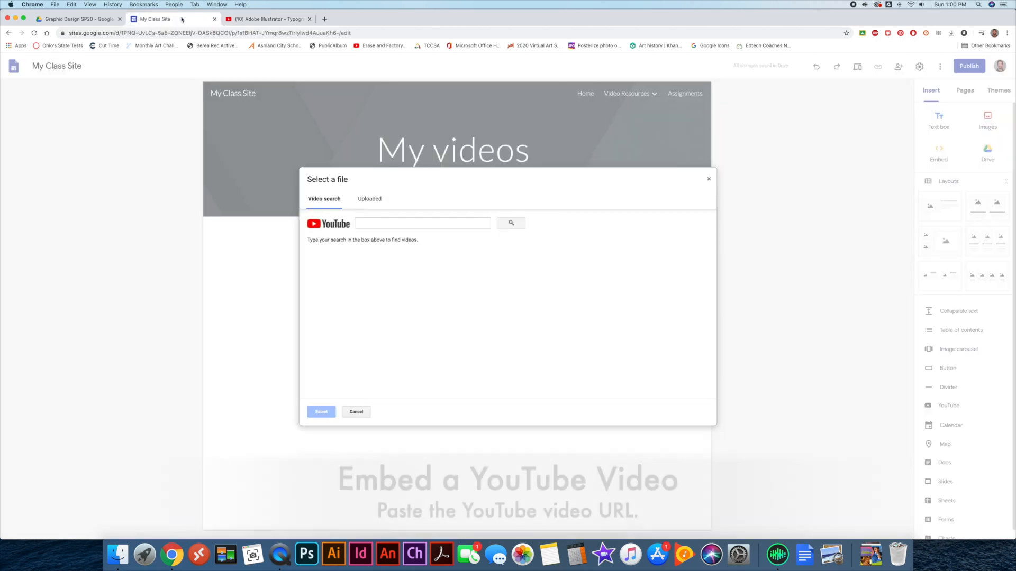
pyautogui.rightClick(368, 223)
pyautogui.click(400, 274)
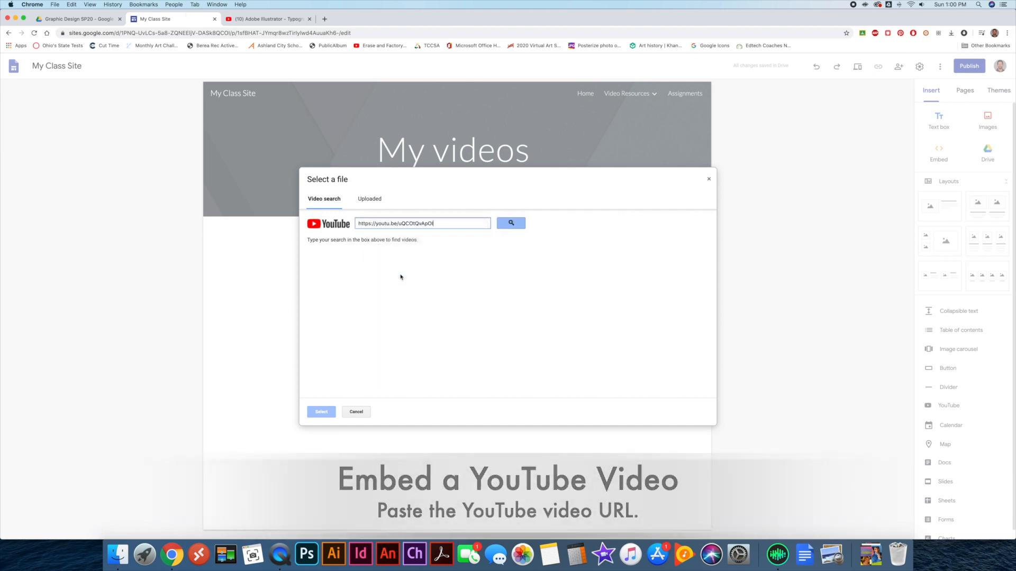
pyautogui.click(518, 224)
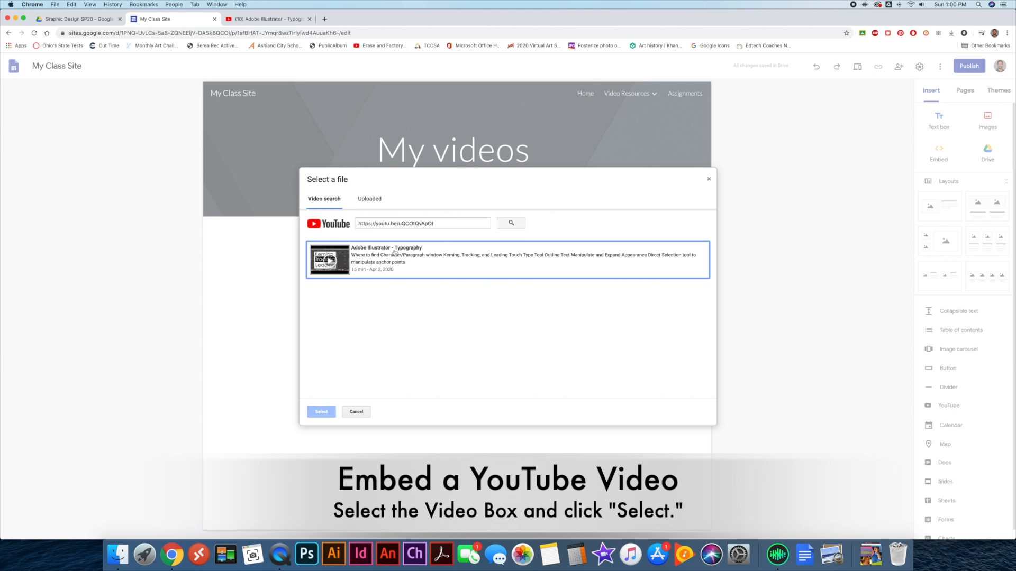
pyautogui.click(394, 252)
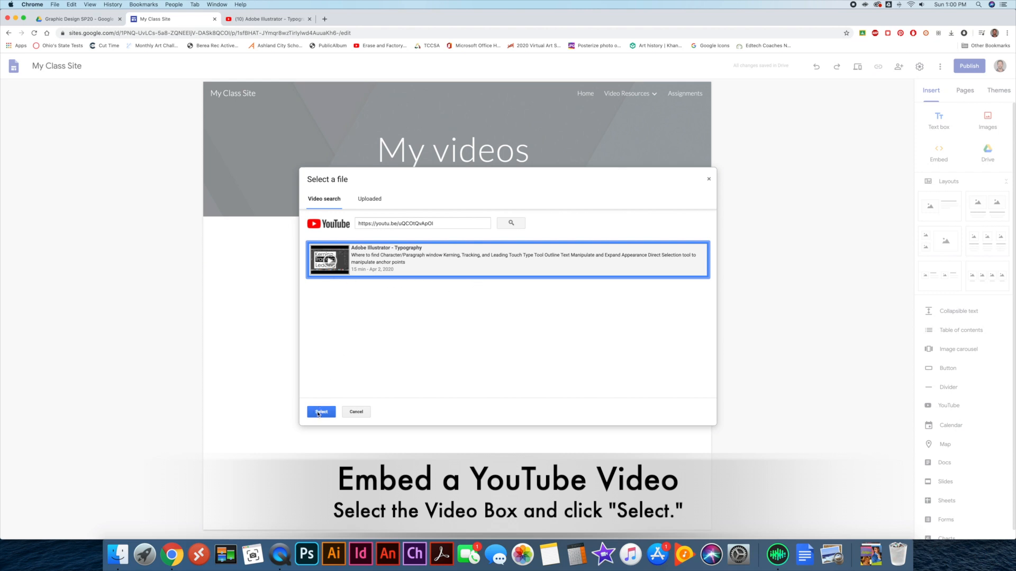
pyautogui.click(318, 413)
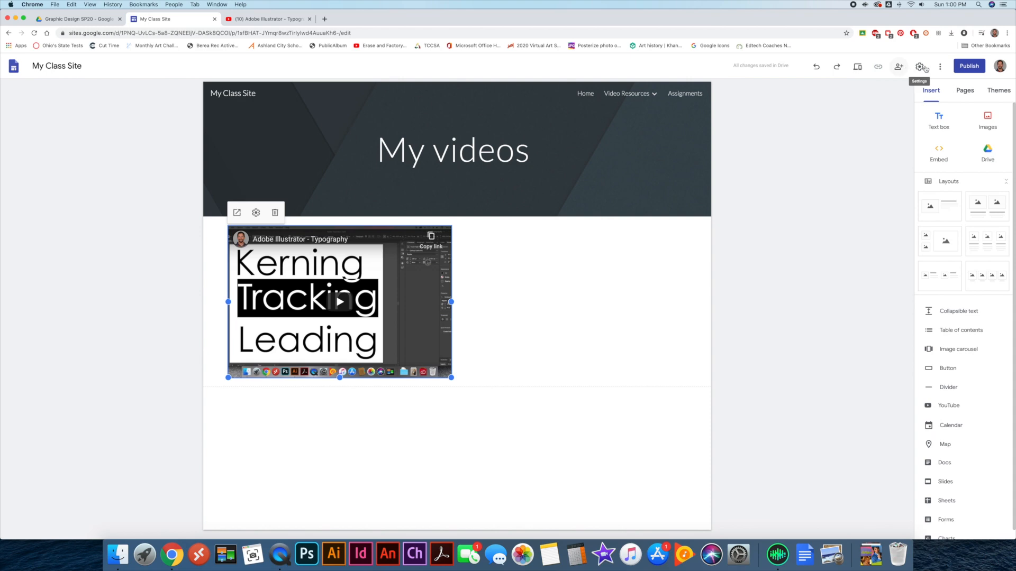
# Preview the My videos page, test the embedded video by playing and pausing it, and return to editing.
pyautogui.click(857, 67)
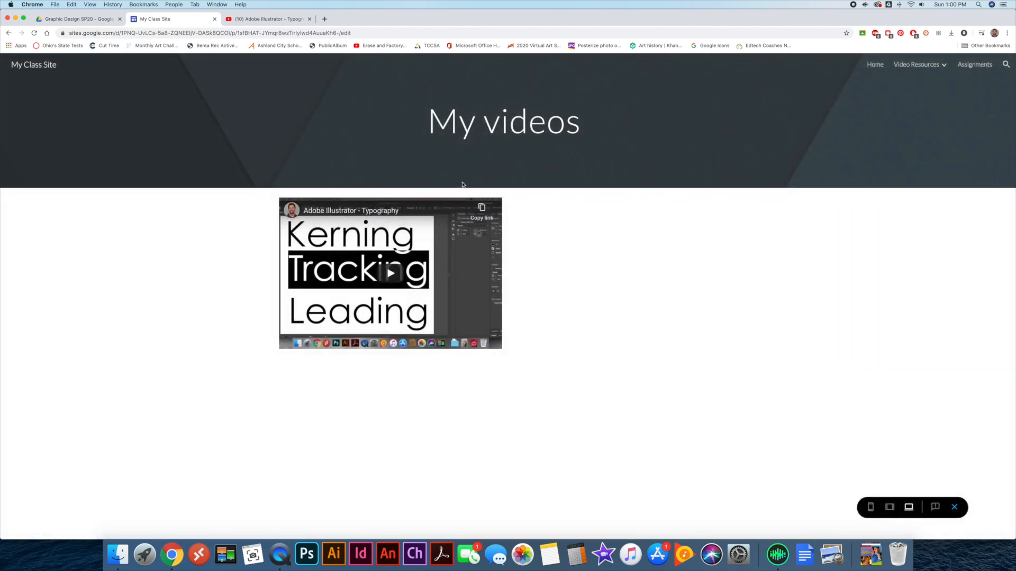
pyautogui.click(392, 274)
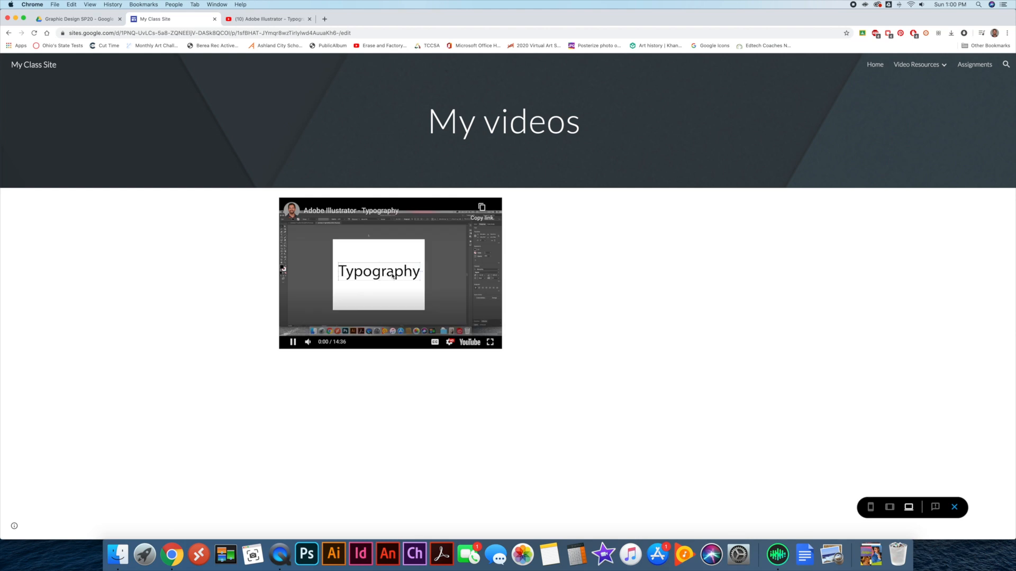
pyautogui.click(293, 342)
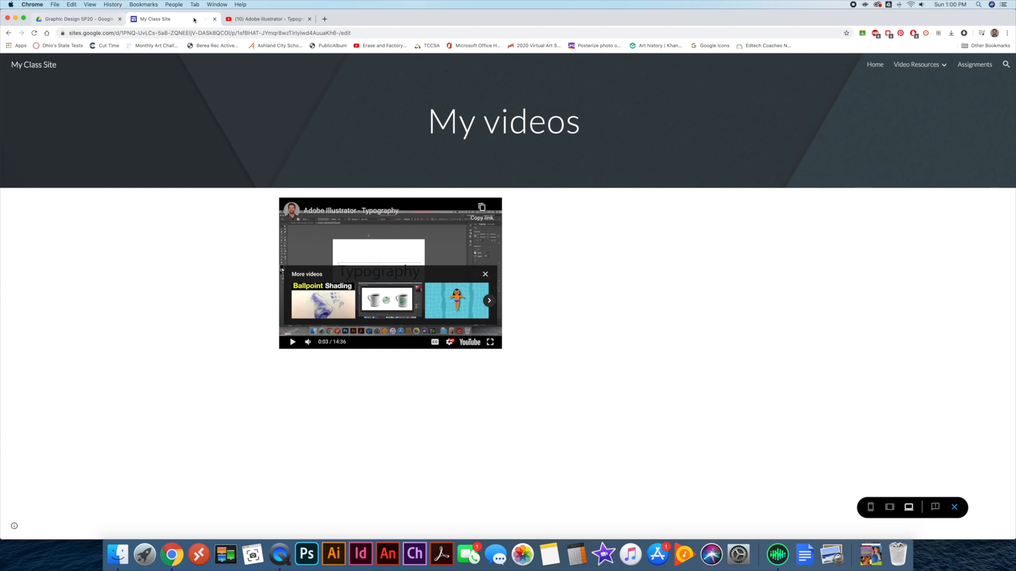
pyautogui.click(955, 507)
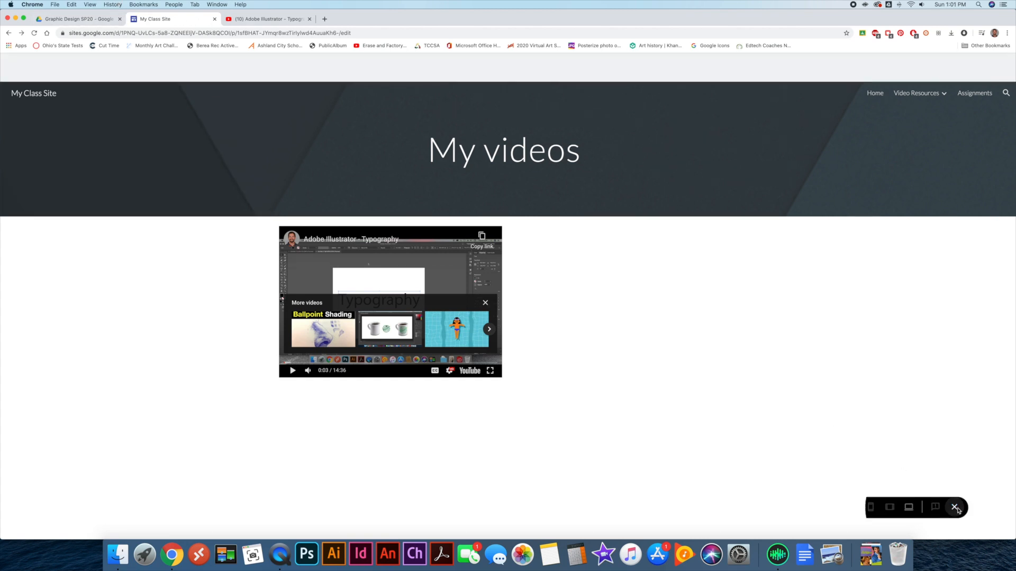
# Insert the Google Form "Drawing with Ballpoint Pen" on the My videos page.
pyautogui.scroll(-1, 952, 389)
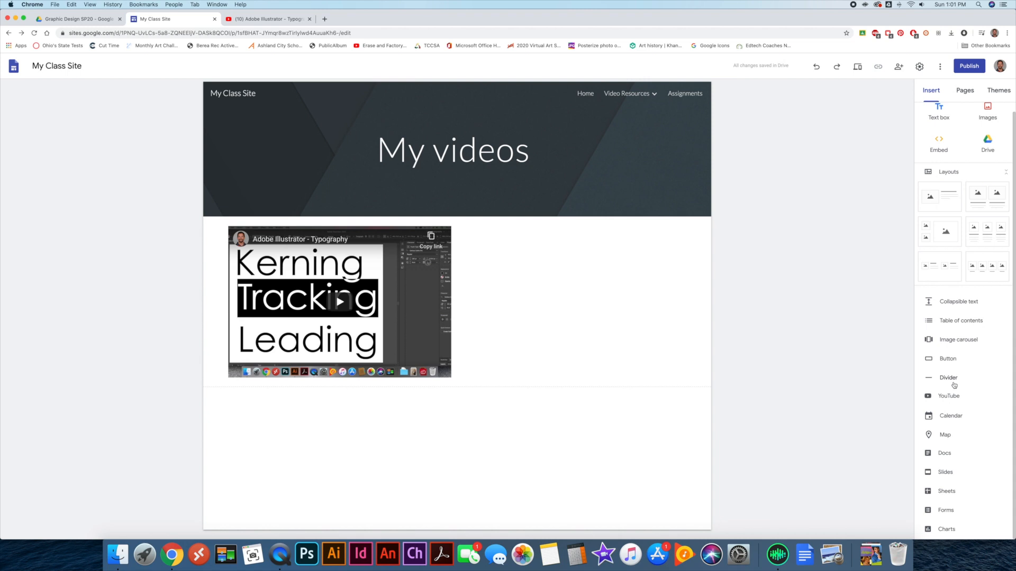
pyautogui.click(948, 512)
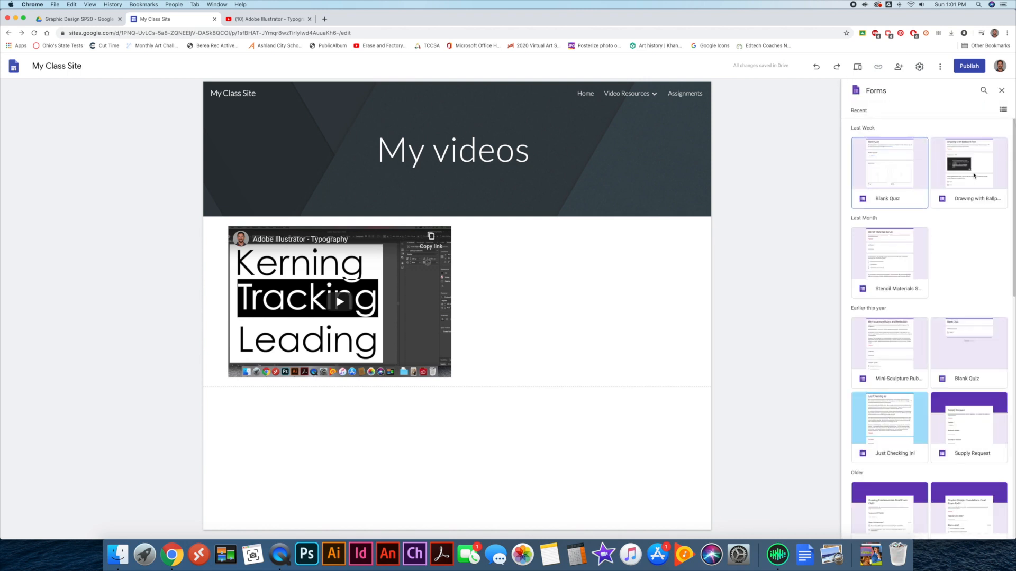
pyautogui.click(979, 176)
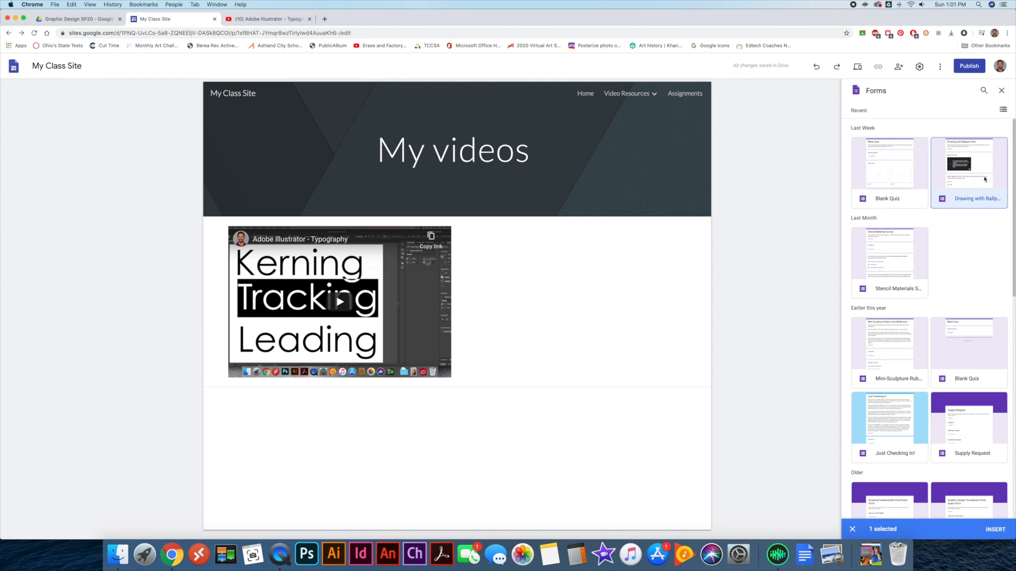
pyautogui.click(993, 529)
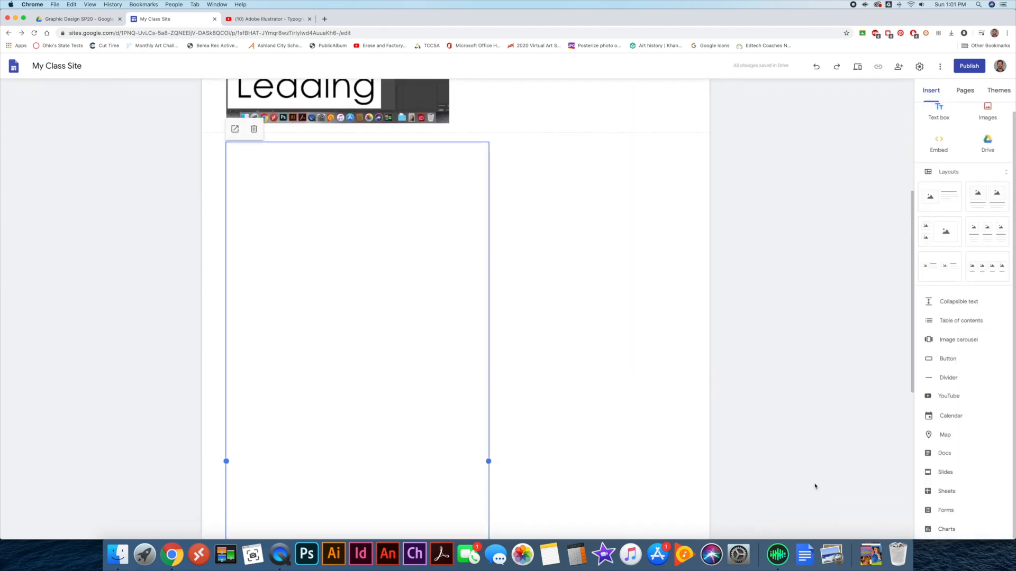
# Resize the embedded form and move it to the horizontal center of the page.
pyautogui.scroll(-2, 655, 426)
pyautogui.scroll(-4, 654, 426)
pyautogui.scroll(6, 654, 427)
pyautogui.scroll(-1, 654, 427)
pyautogui.moveTo(487, 432)
pyautogui.mouseDown()
pyautogui.moveTo(653, 438)
pyautogui.moveTo(478, 434)
pyautogui.mouseUp()
pyautogui.moveTo(386, 300); pyautogui.dragTo(465, 335)
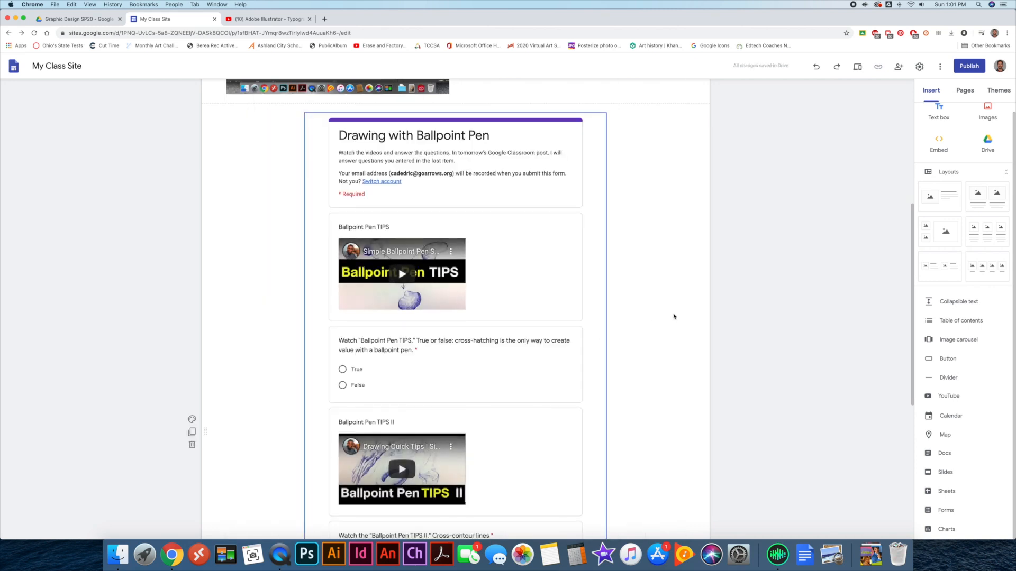
# Preview the My videos page and briefly play, then pause the "Ballpoint Pen TIPS" video inside the embedded form.
pyautogui.click(858, 67)
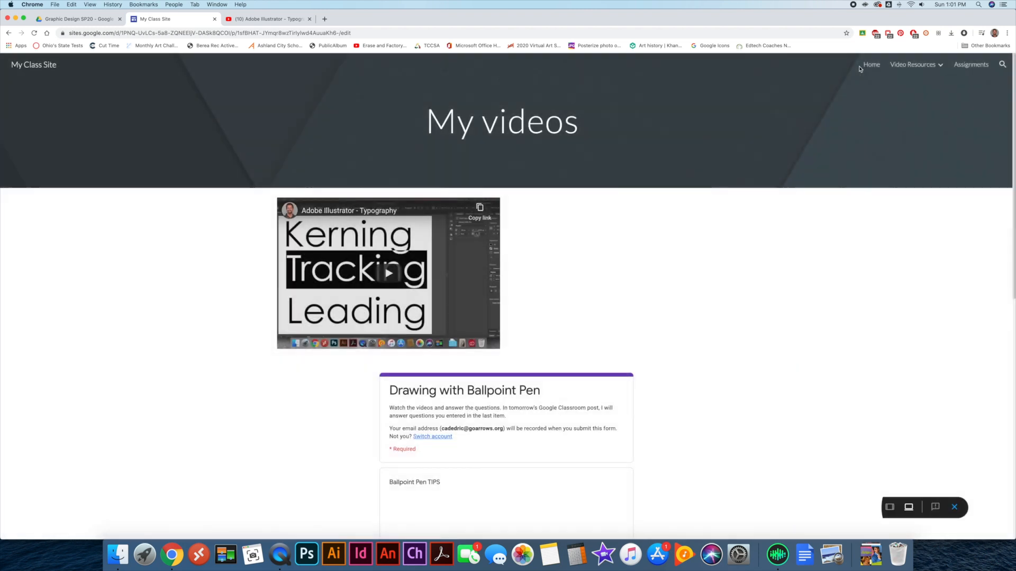
pyautogui.scroll(-10, 705, 362)
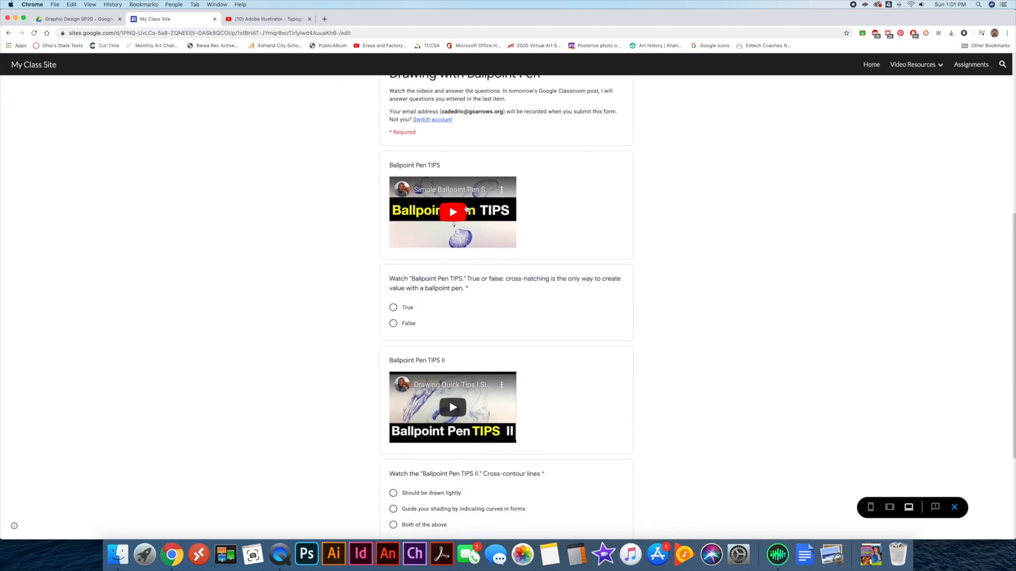
pyautogui.click(453, 214)
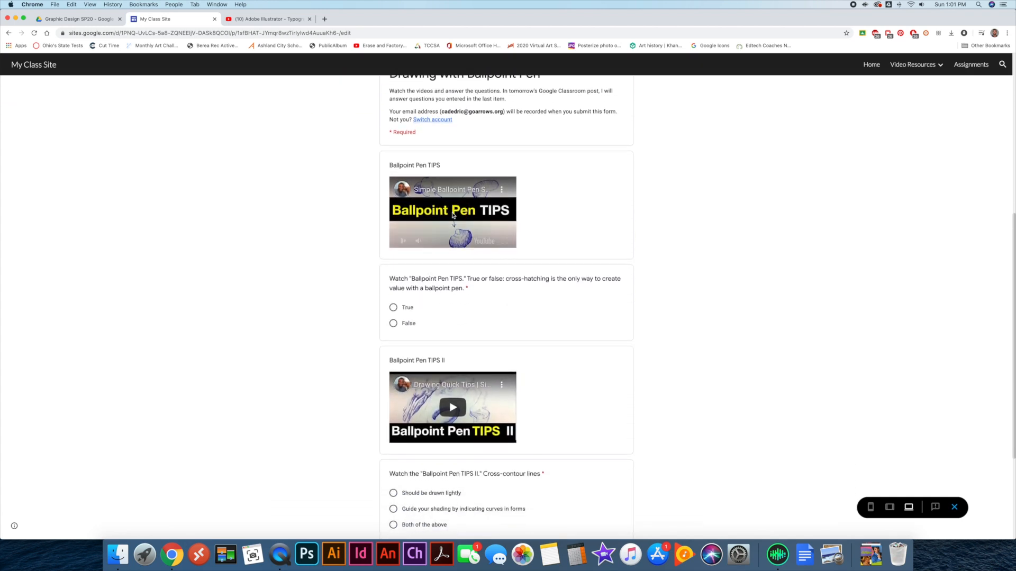
pyautogui.click(404, 242)
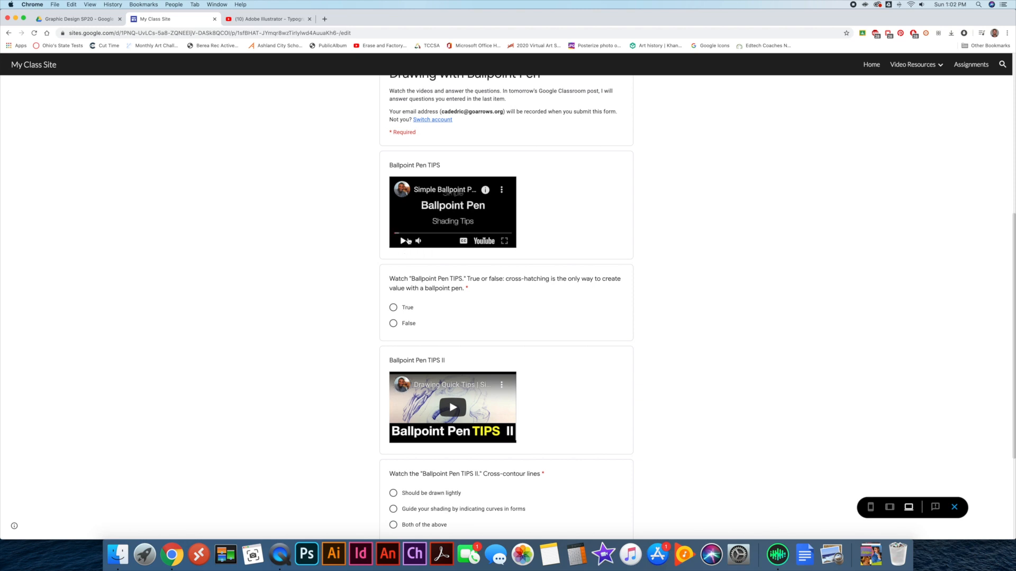
# Answer the form with False, "Both of the above" and "None thank you!", submit it and leave the preview.
pyautogui.click(393, 308)
pyautogui.click(395, 323)
pyautogui.scroll(-3, 424, 324)
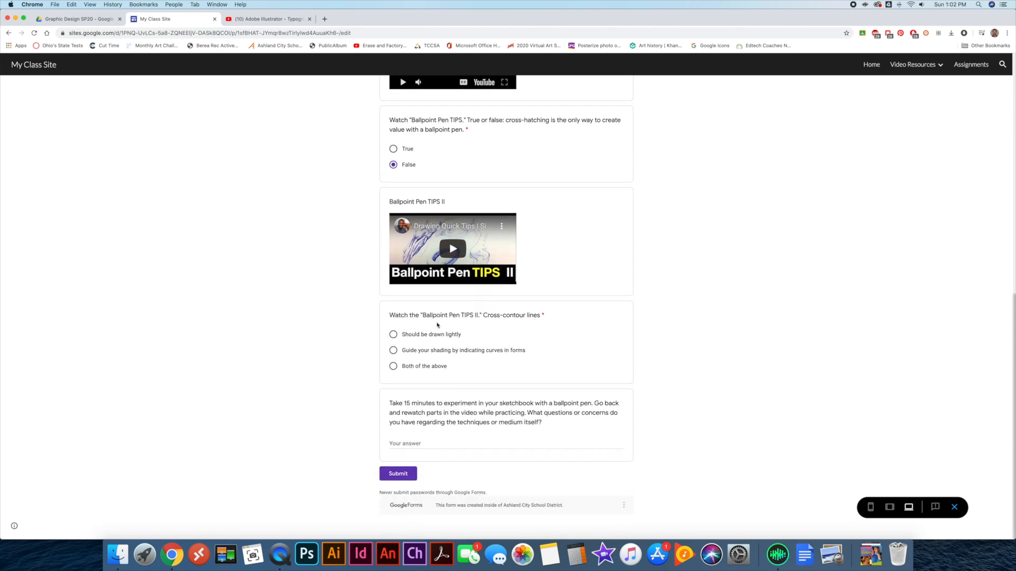
pyautogui.click(393, 366)
pyautogui.click(411, 443)
pyautogui.write('None thank you!')
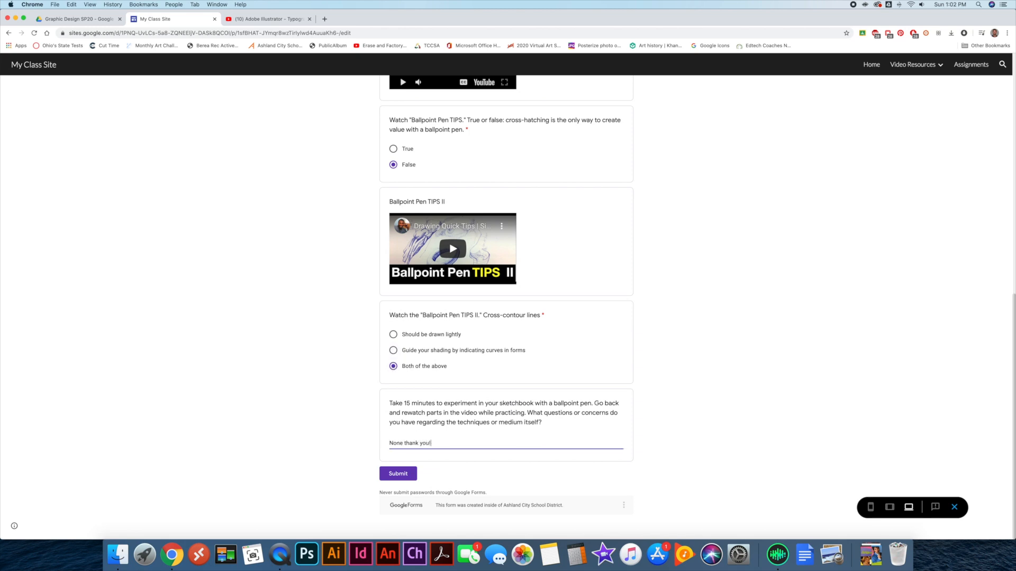
pyautogui.click(404, 469)
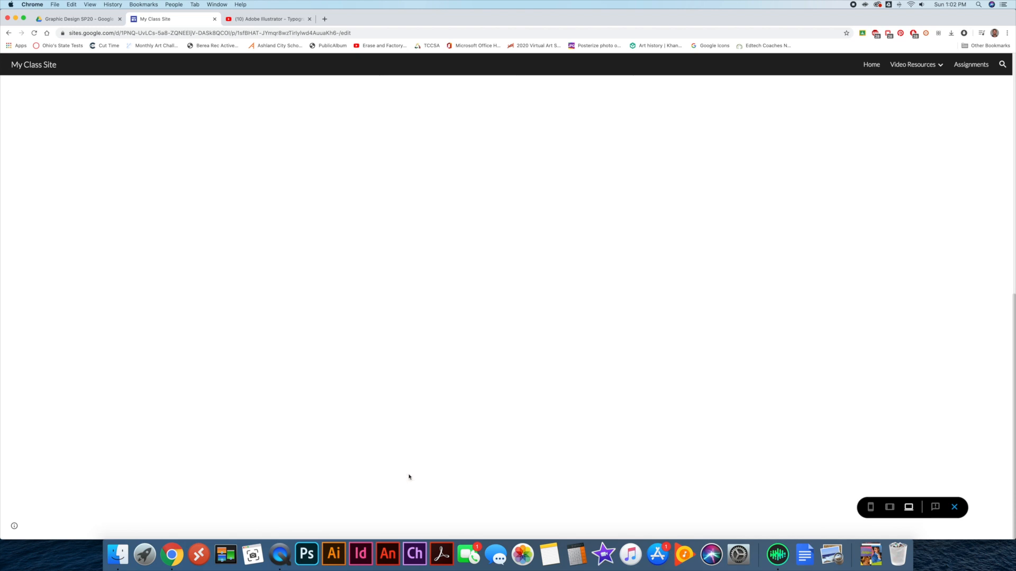
pyautogui.scroll(7, 575, 350)
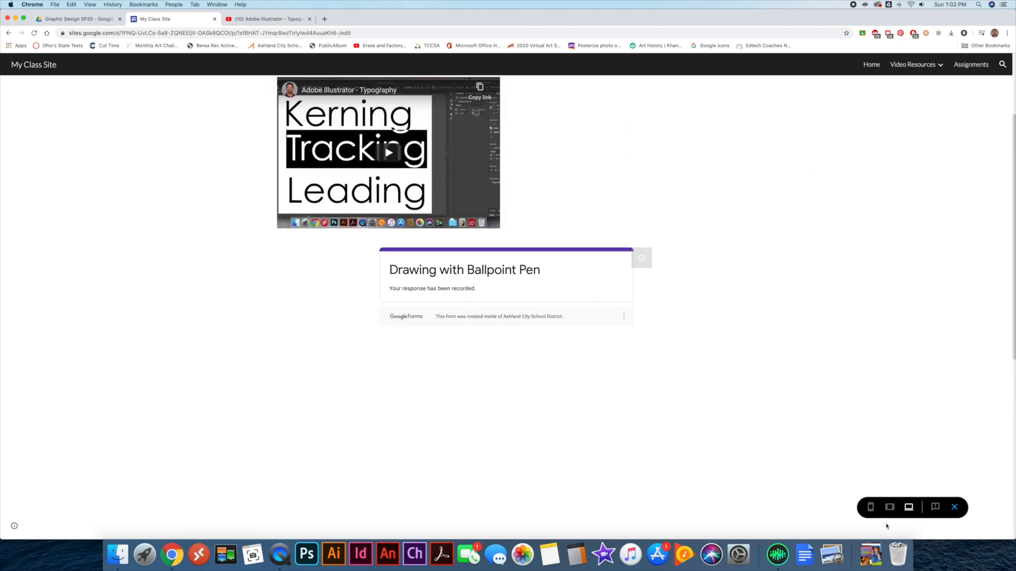
pyautogui.click(955, 507)
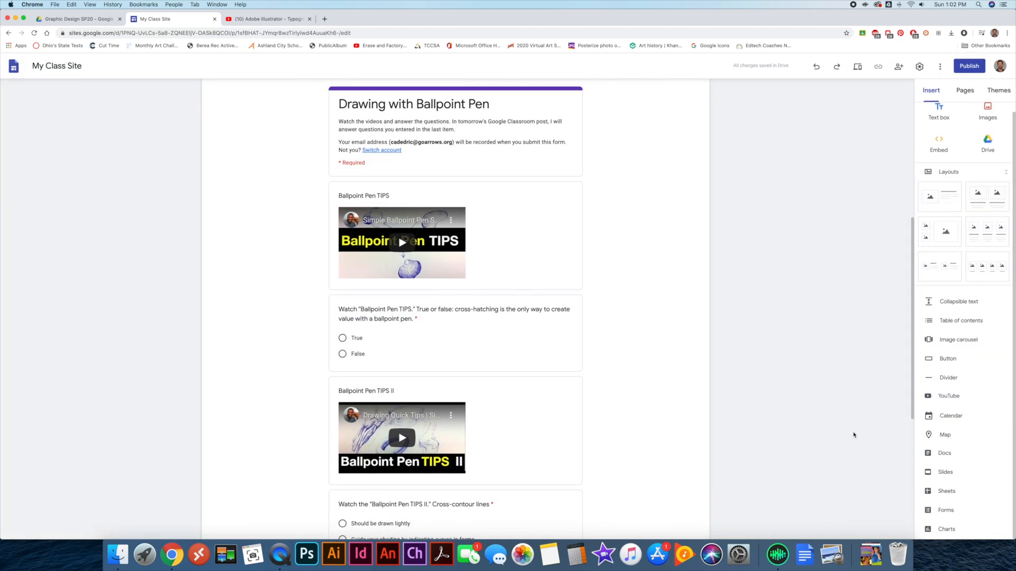
# Open the Assignments page of the site for editing.
pyautogui.scroll(6, 852, 434)
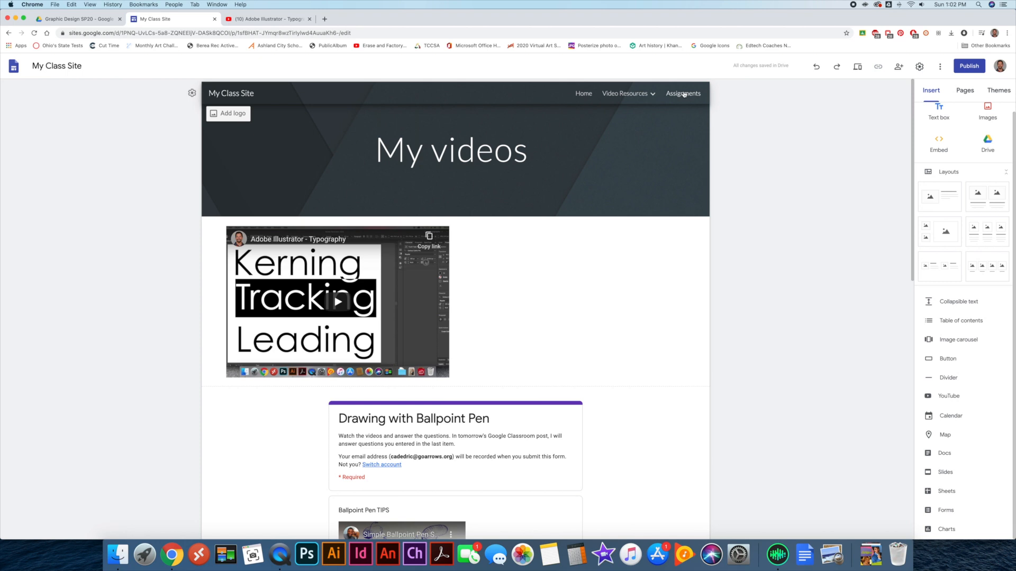
pyautogui.click(965, 91)
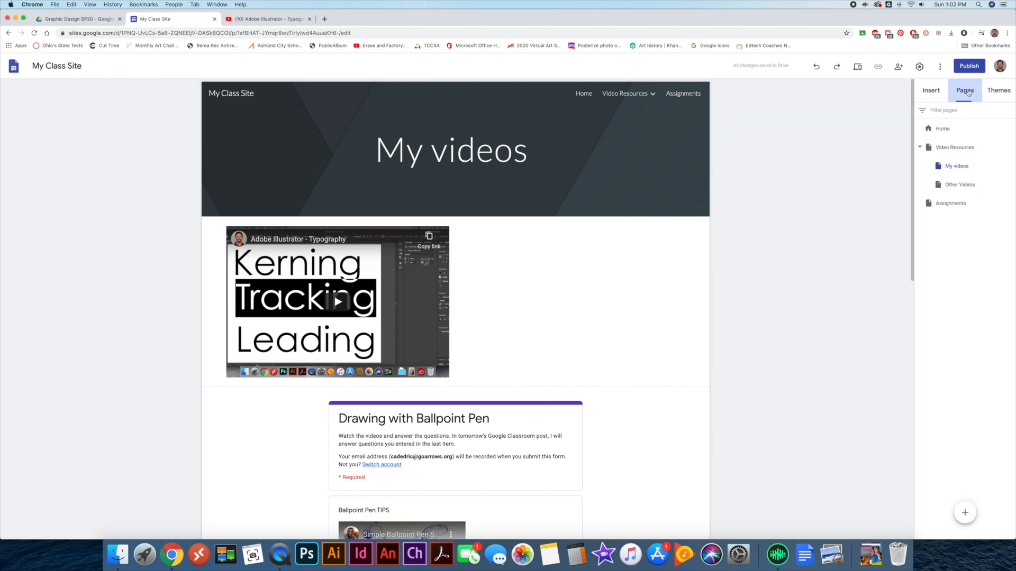
pyautogui.click(693, 97)
pyautogui.click(350, 283)
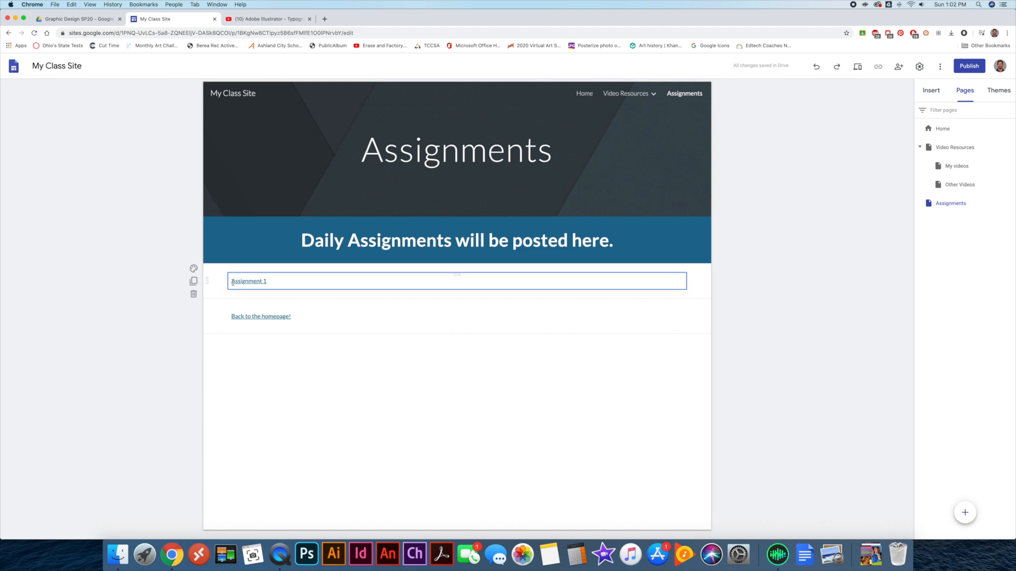
pyautogui.click(278, 355)
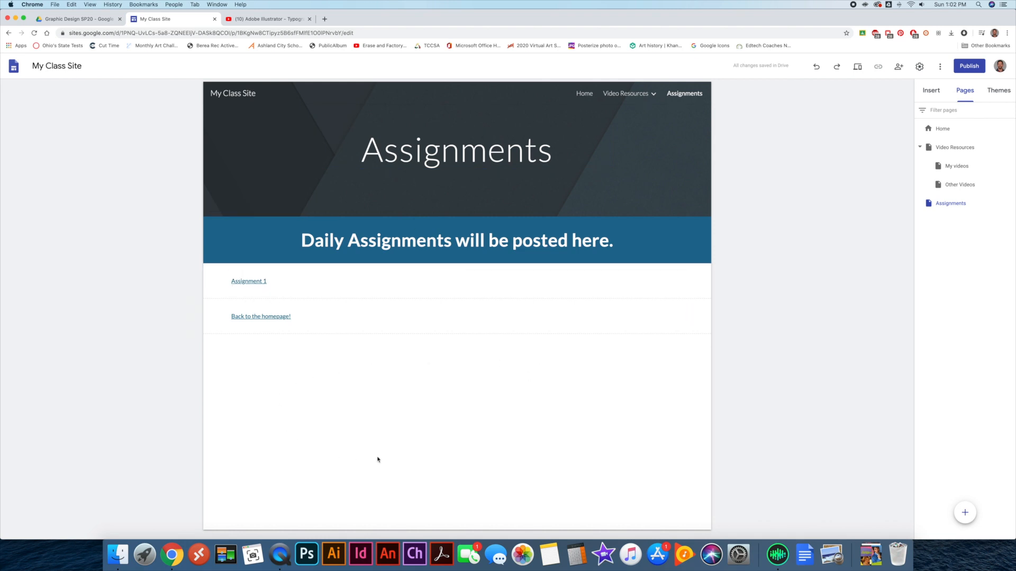
# Insert the Google Doc whose name begins with "Stenciling Directio" on the Assignments page.
pyautogui.click(931, 91)
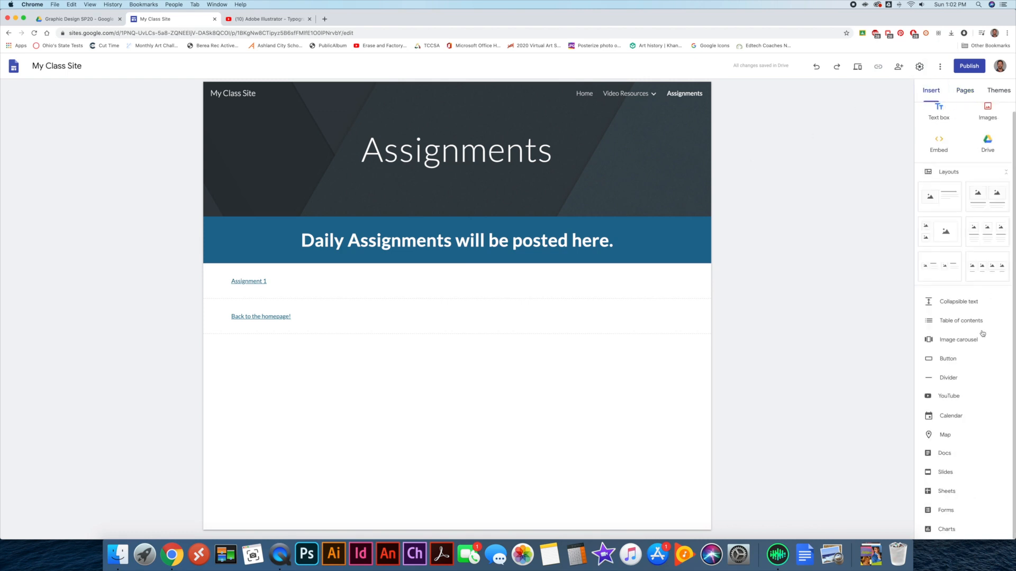
pyautogui.click(948, 454)
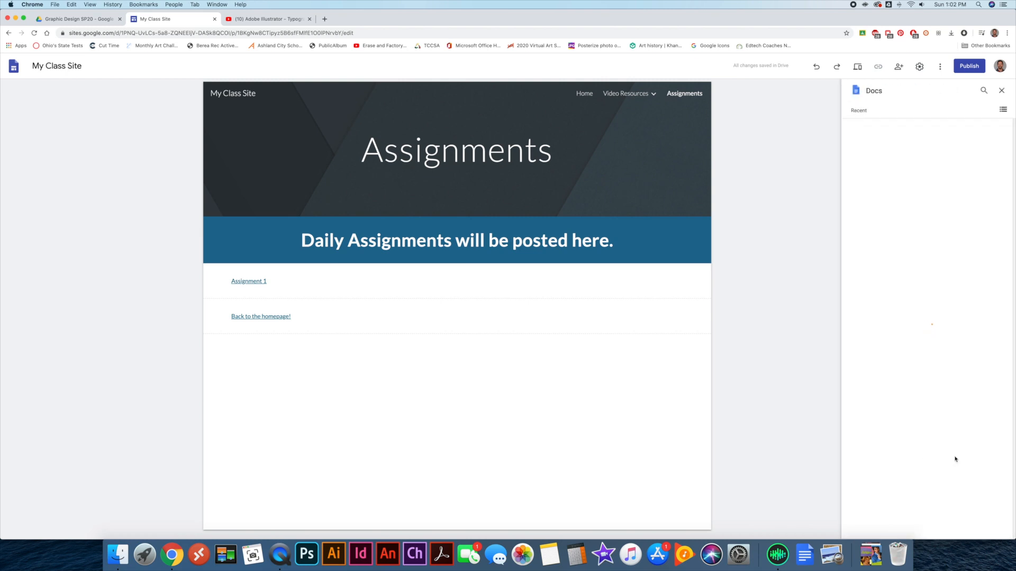
pyautogui.scroll(-6, 929, 300)
pyautogui.scroll(2, 929, 301)
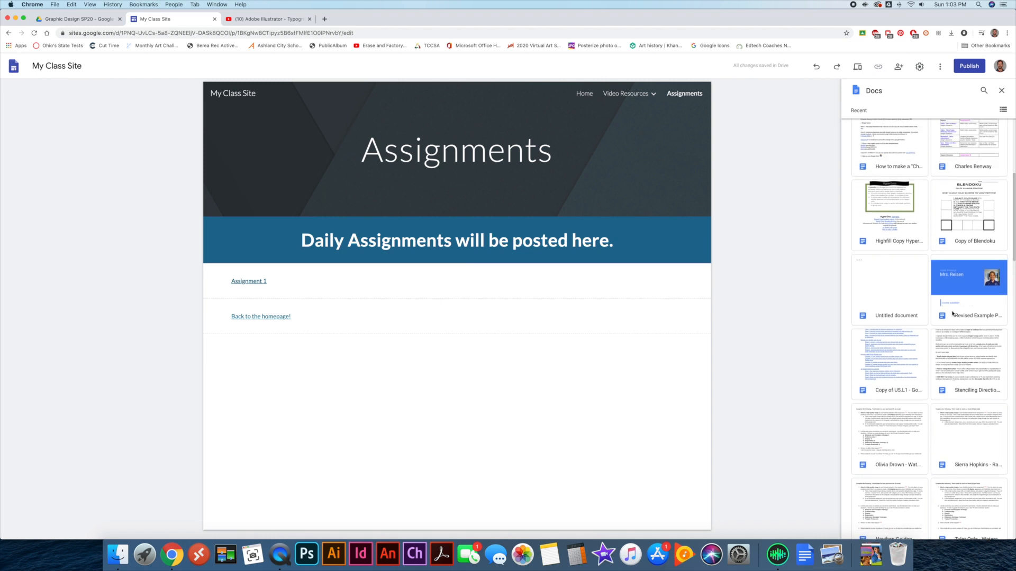
pyautogui.click(963, 359)
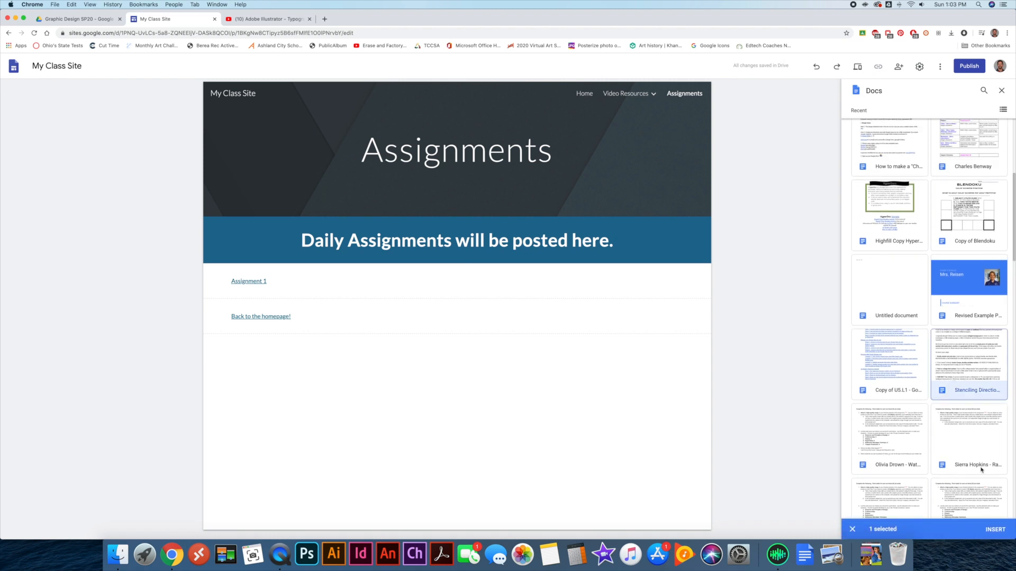
pyautogui.click(999, 529)
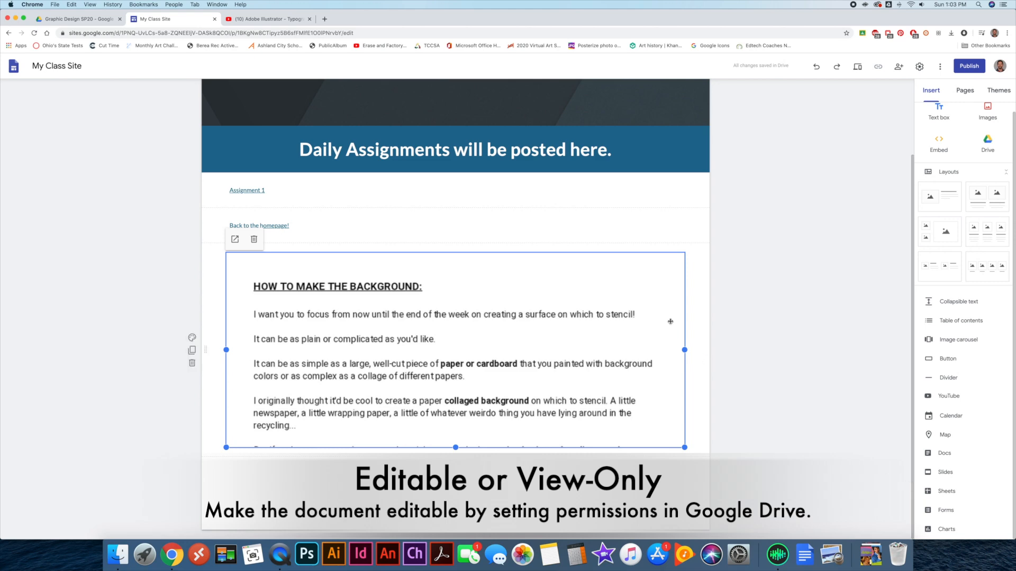
# Preview the Assignments page and look through the embedded stenciling document.
pyautogui.click(857, 67)
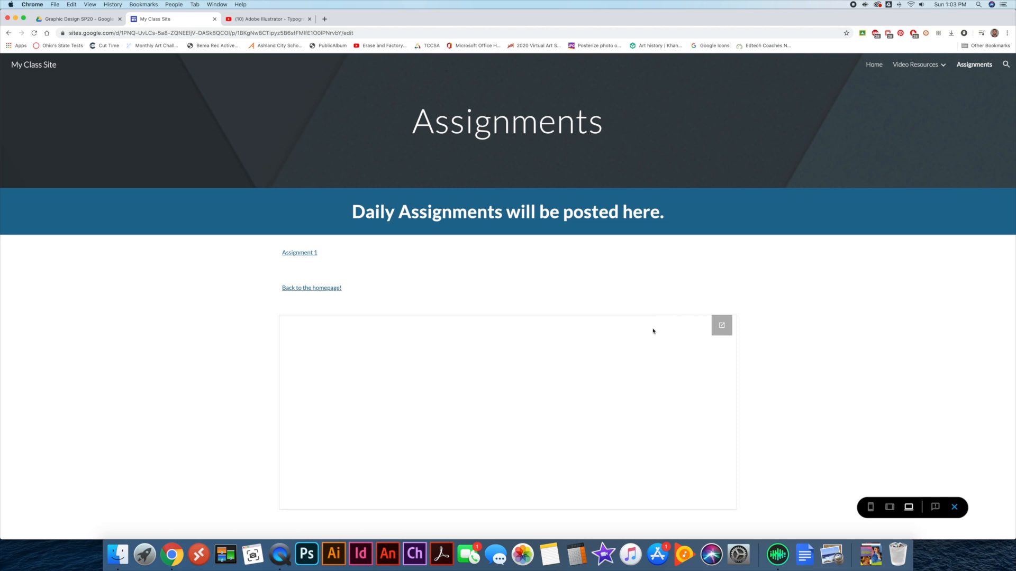
pyautogui.scroll(-10, 581, 427)
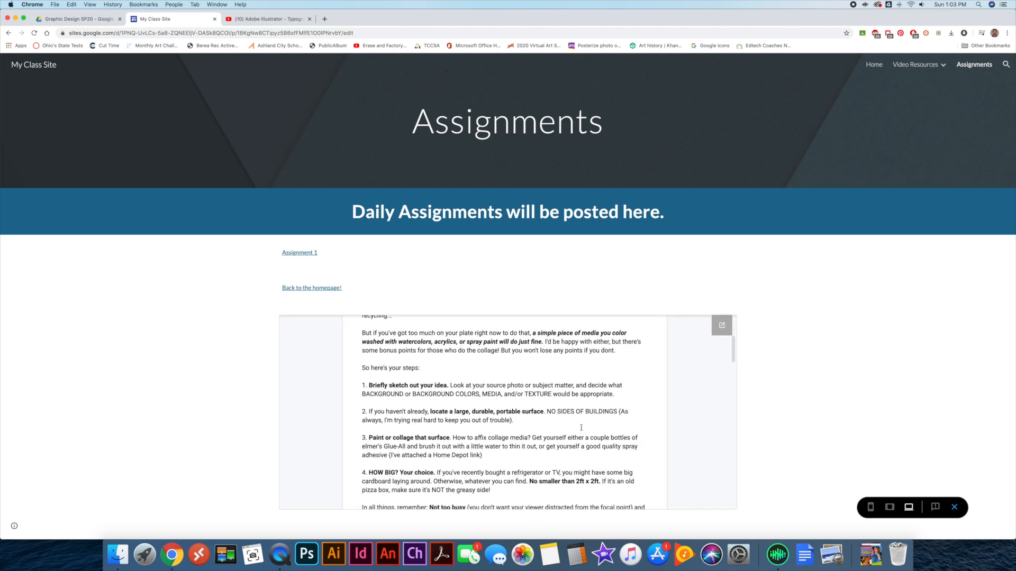
pyautogui.scroll(10, 582, 428)
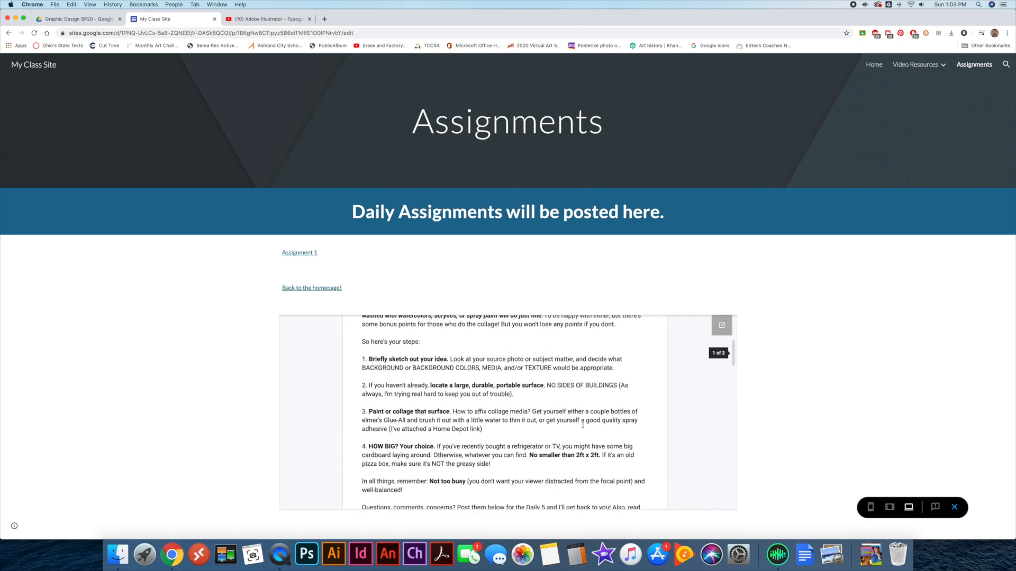
# Look over the embedded stenciling document, open it in its own tab and return to the site editor.
pyautogui.doubleClick(427, 350)
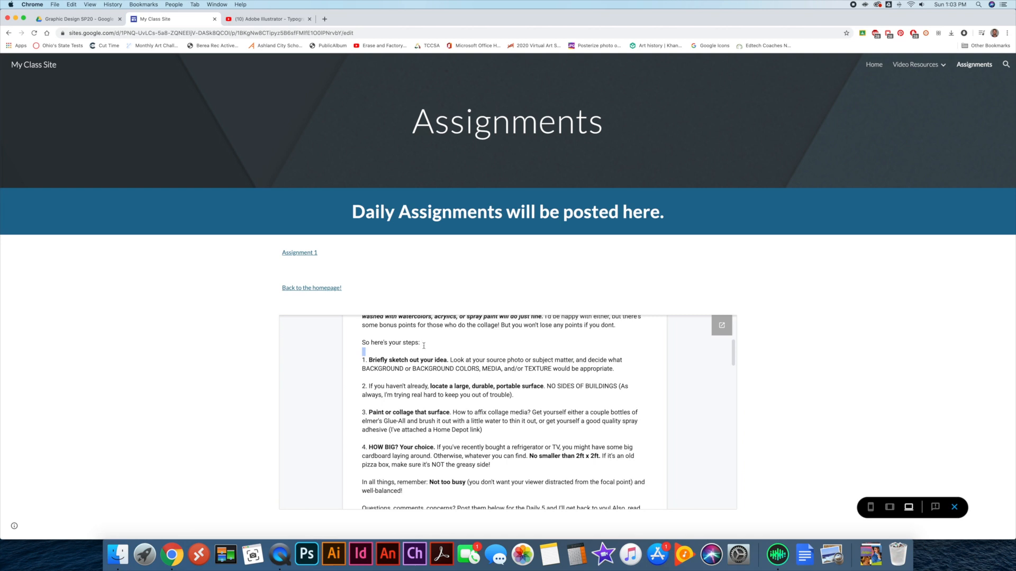
pyautogui.doubleClick(420, 349)
pyautogui.scroll(-3, 483, 380)
pyautogui.scroll(3, 502, 397)
pyautogui.click(722, 326)
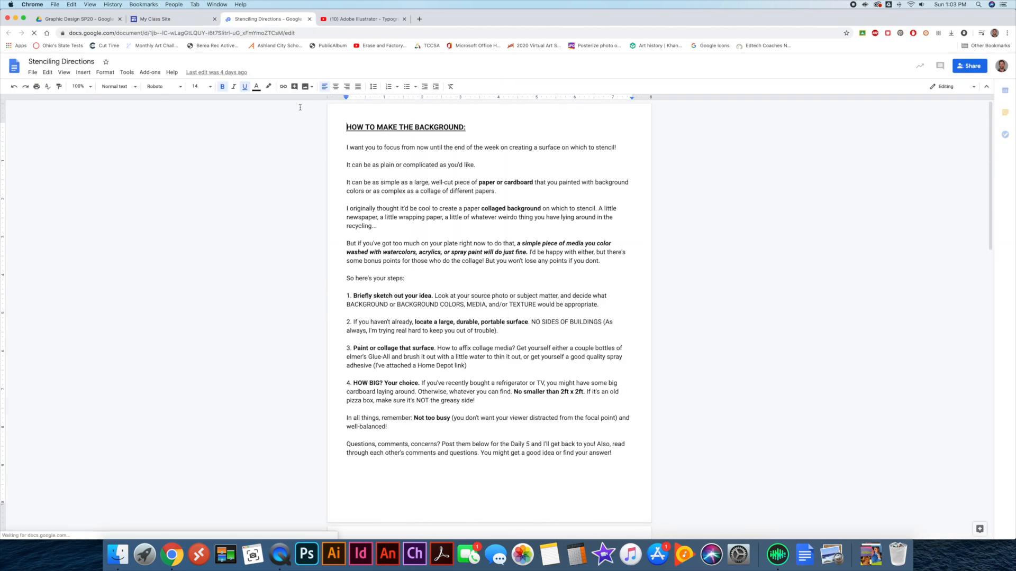
pyautogui.click(205, 22)
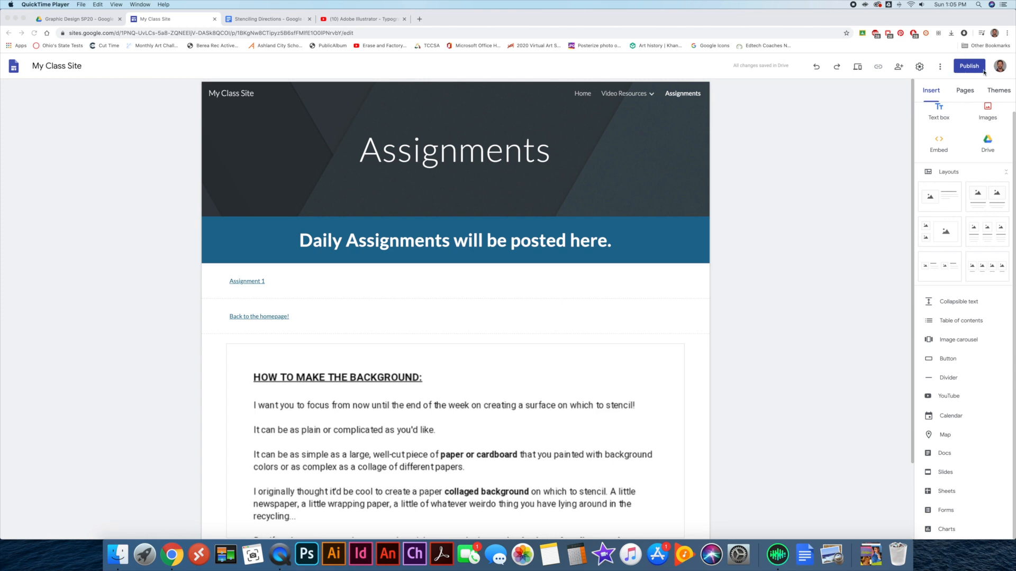
# Preview the Assignments page at phone size, looking through the page and its navigation menu.
pyautogui.click(860, 68)
pyautogui.click(858, 67)
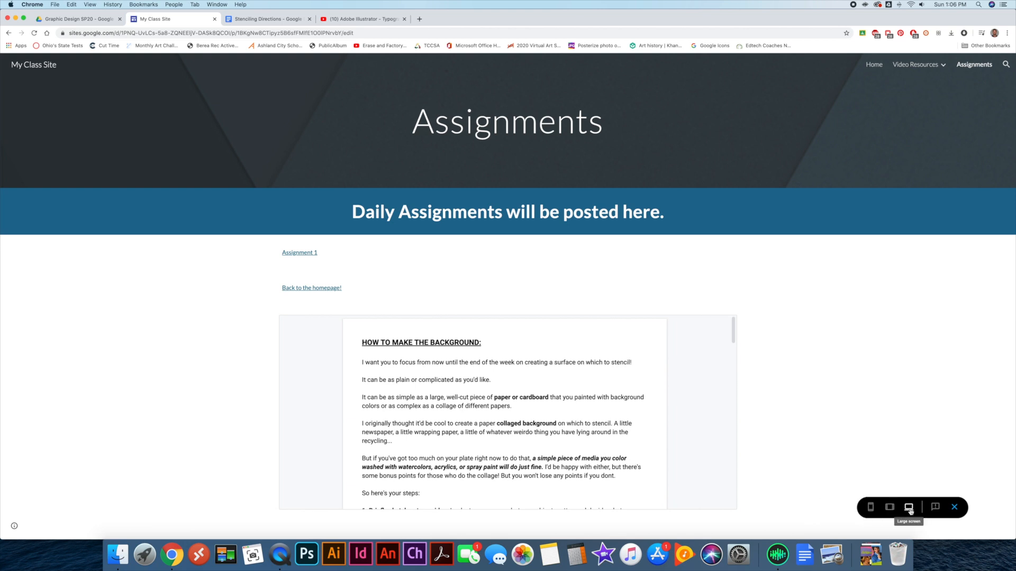
pyautogui.click(871, 509)
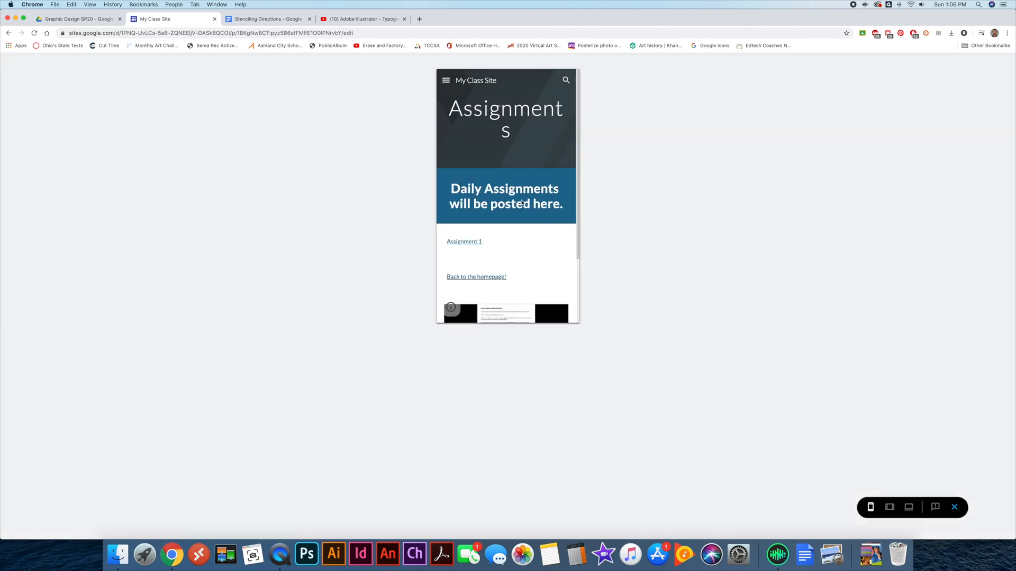
pyautogui.moveTo(577, 136); pyautogui.dragTo(567, 231)
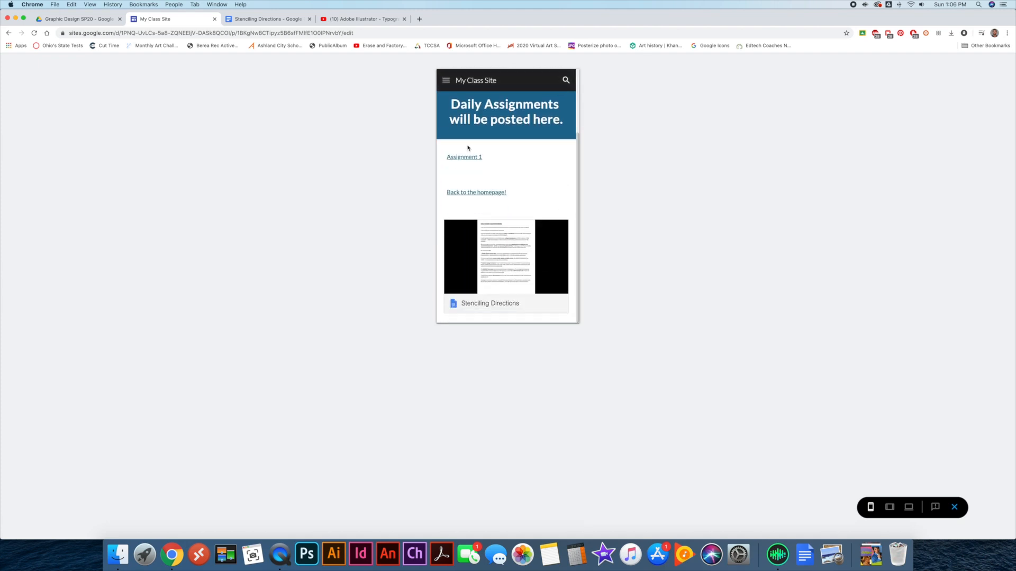
pyautogui.click(446, 80)
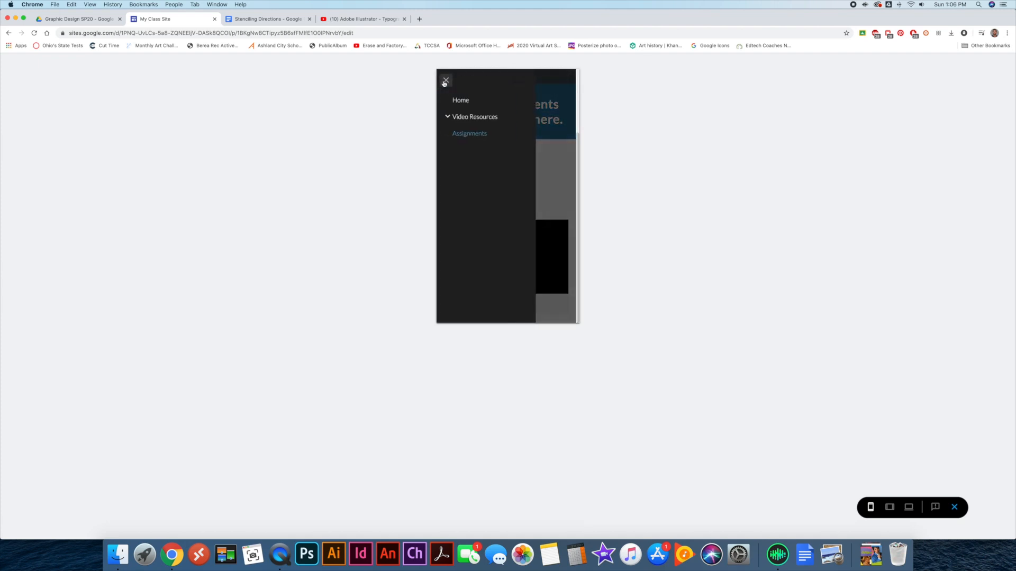
pyautogui.click(446, 81)
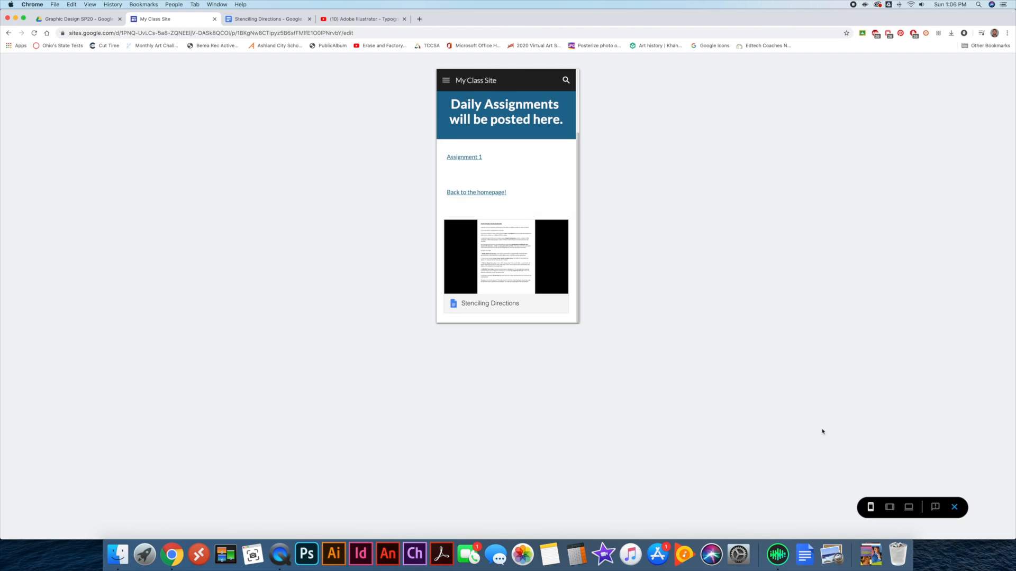
# Preview the Assignments and Home pages at tablet size, check Home at large-screen size and leave the preview.
pyautogui.click(889, 508)
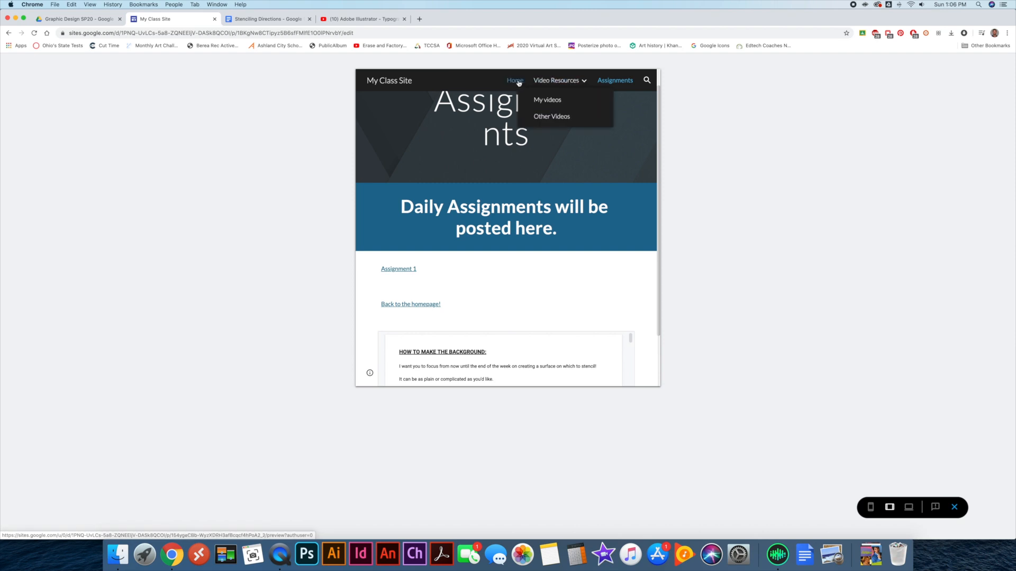
pyautogui.scroll(-2, 585, 208)
pyautogui.scroll(3, 554, 141)
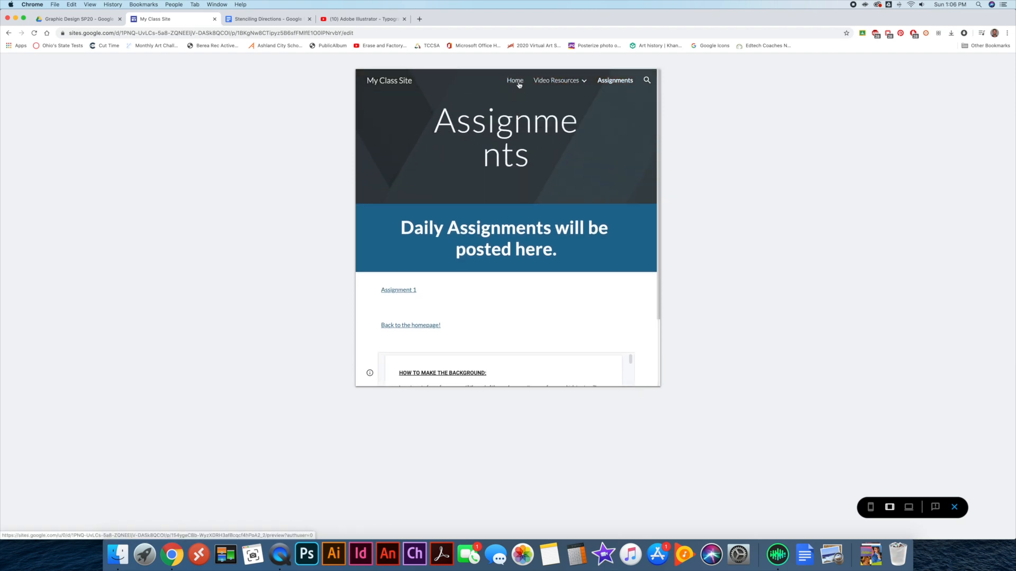
pyautogui.click(518, 81)
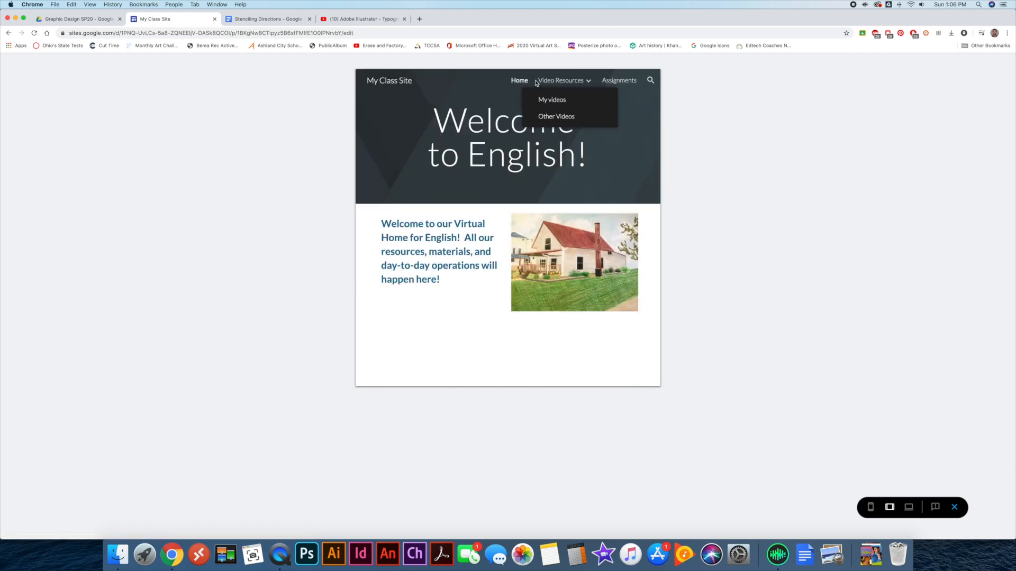
pyautogui.click(908, 508)
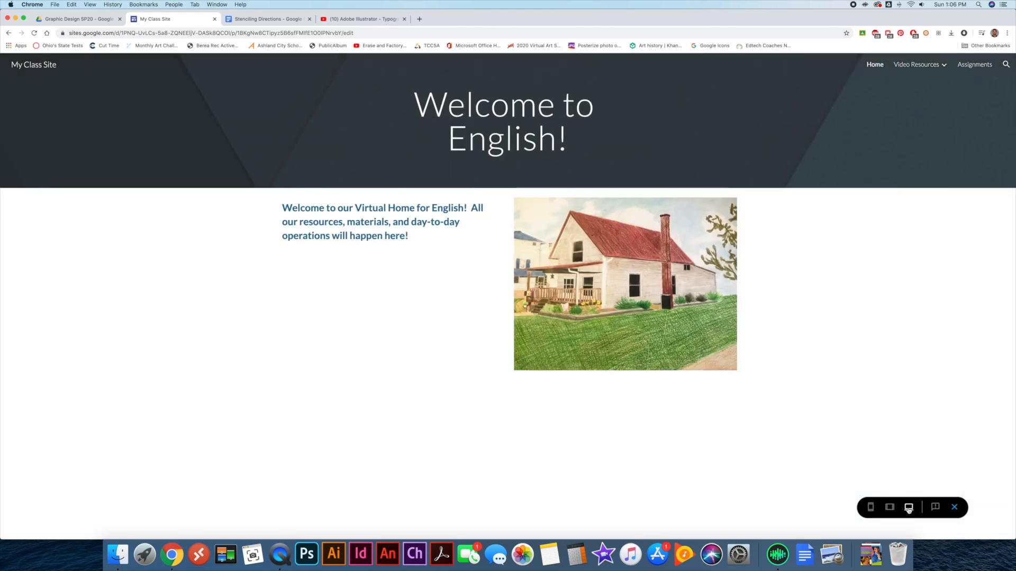
pyautogui.click(955, 508)
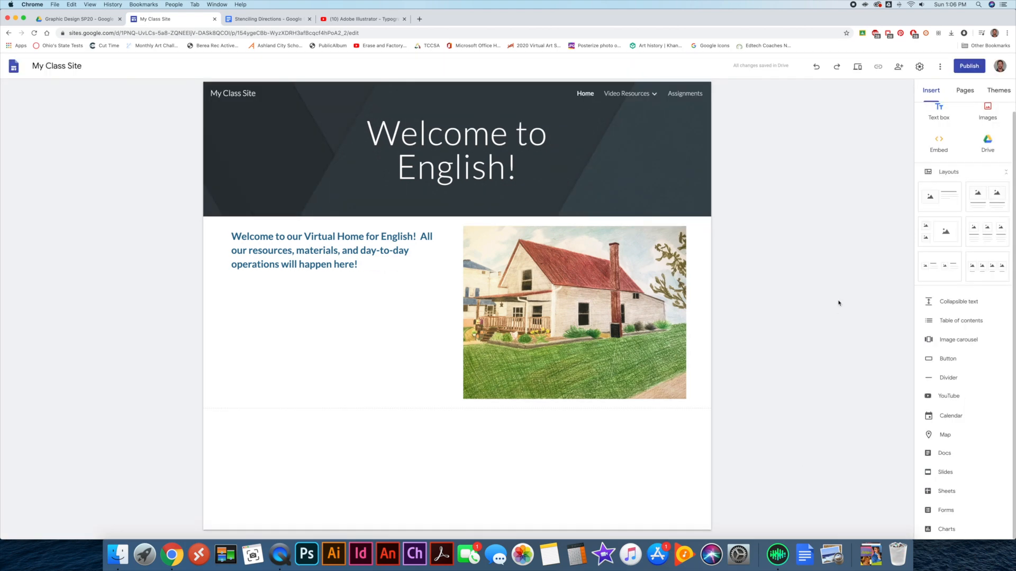
# Publish the site at the web address my-class-site after reviewing who has access to it.
pyautogui.click(970, 66)
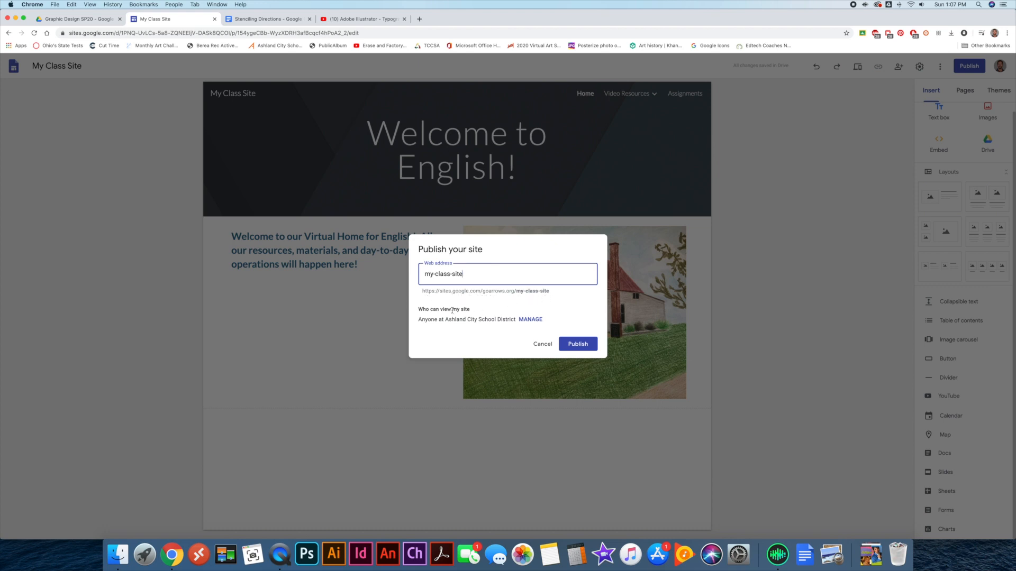
pyautogui.click(534, 324)
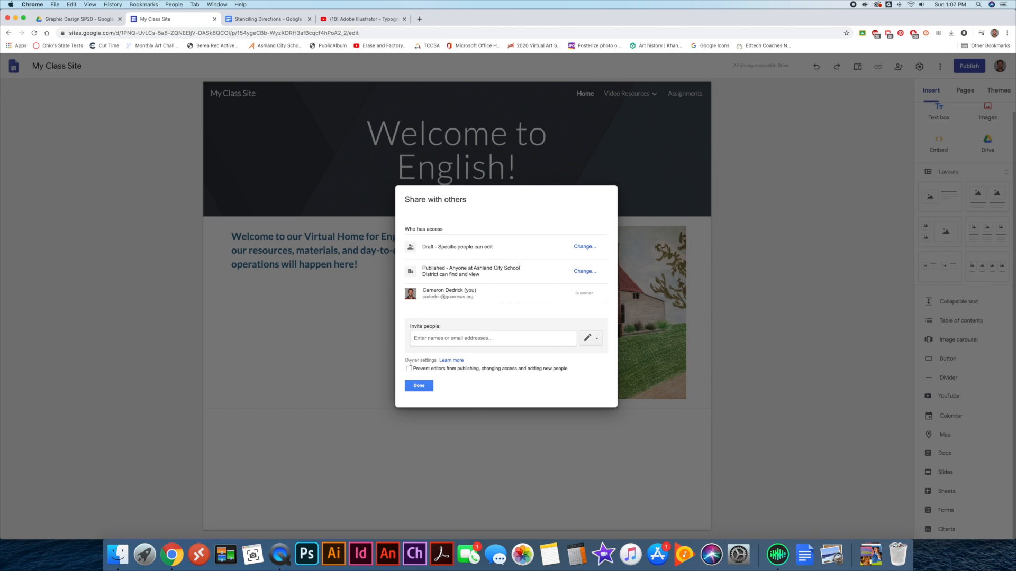
pyautogui.click(419, 386)
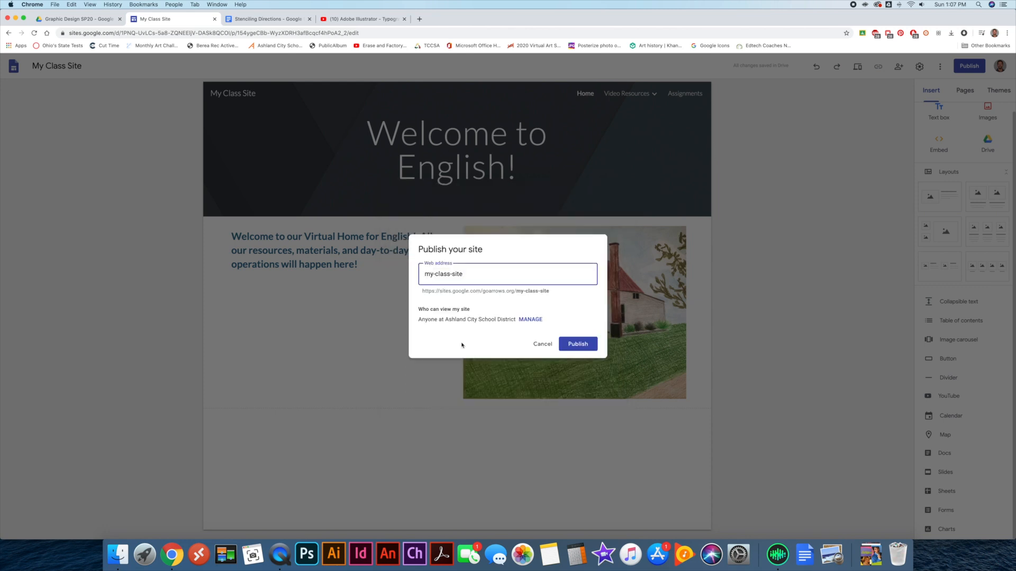
pyautogui.click(577, 344)
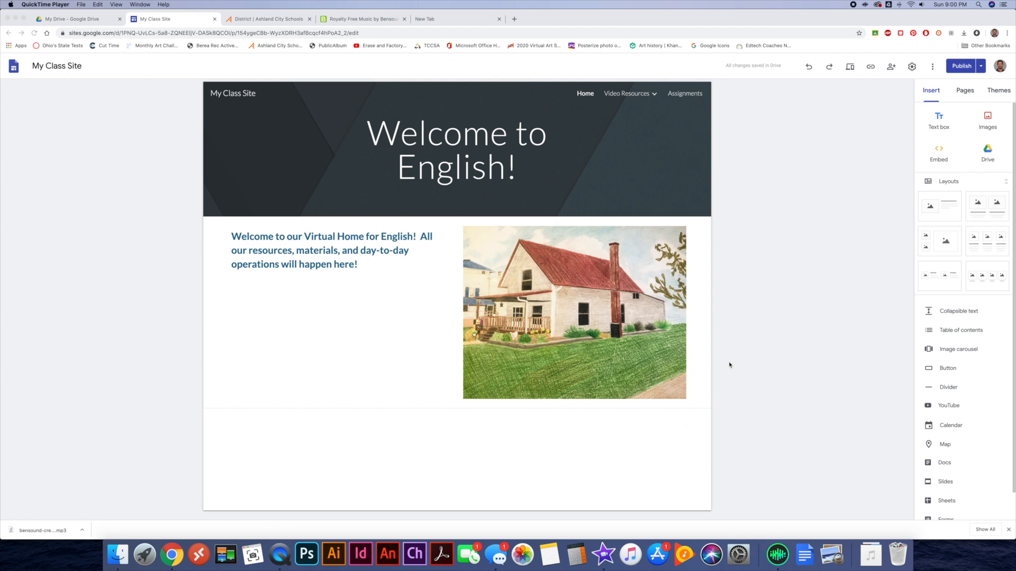
# Review the publishing settings for who can find and view the published site, and close the sharing settings.
pyautogui.click(893, 68)
pyautogui.click(894, 68)
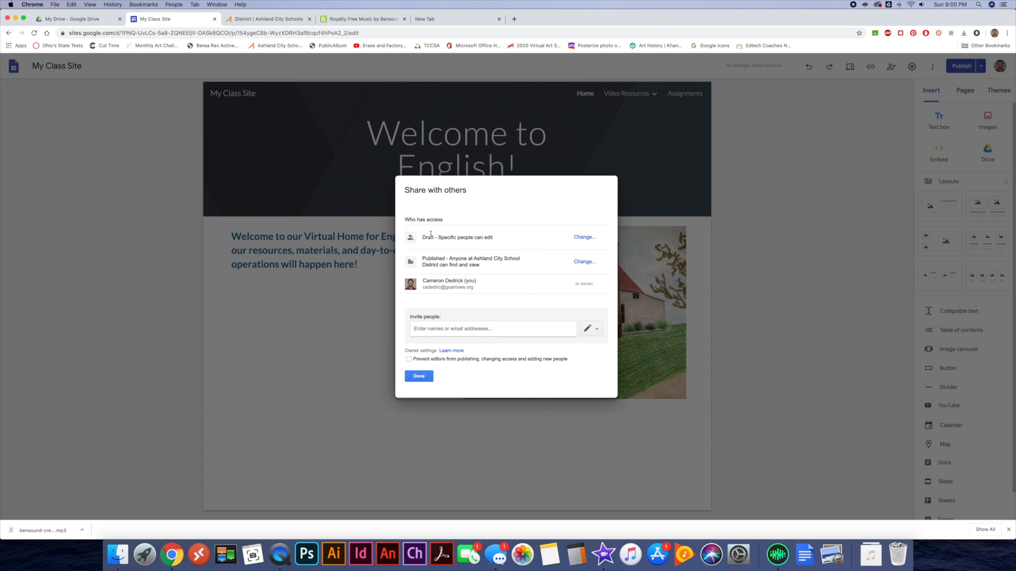
pyautogui.click(585, 263)
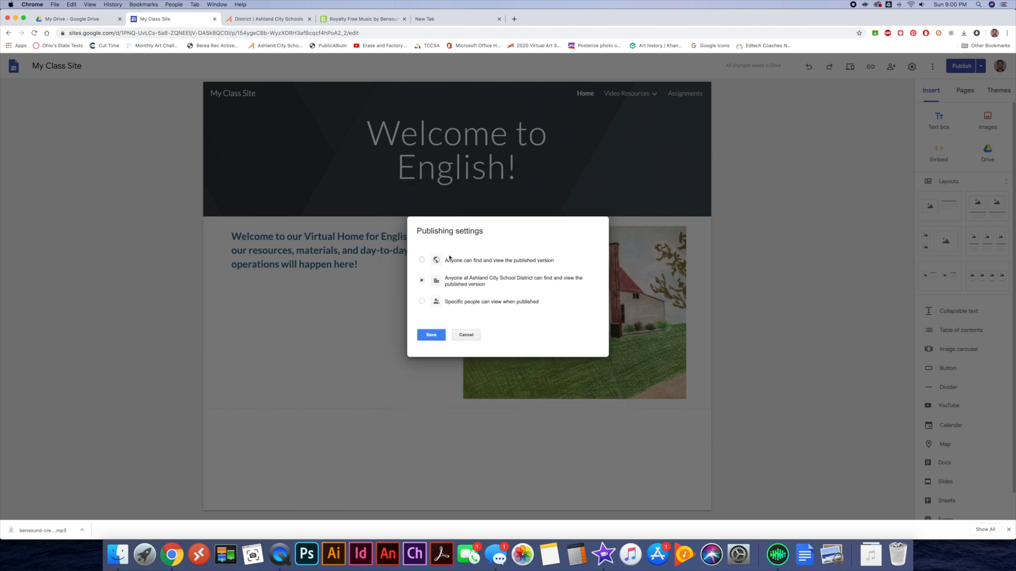
pyautogui.click(422, 260)
pyautogui.click(429, 336)
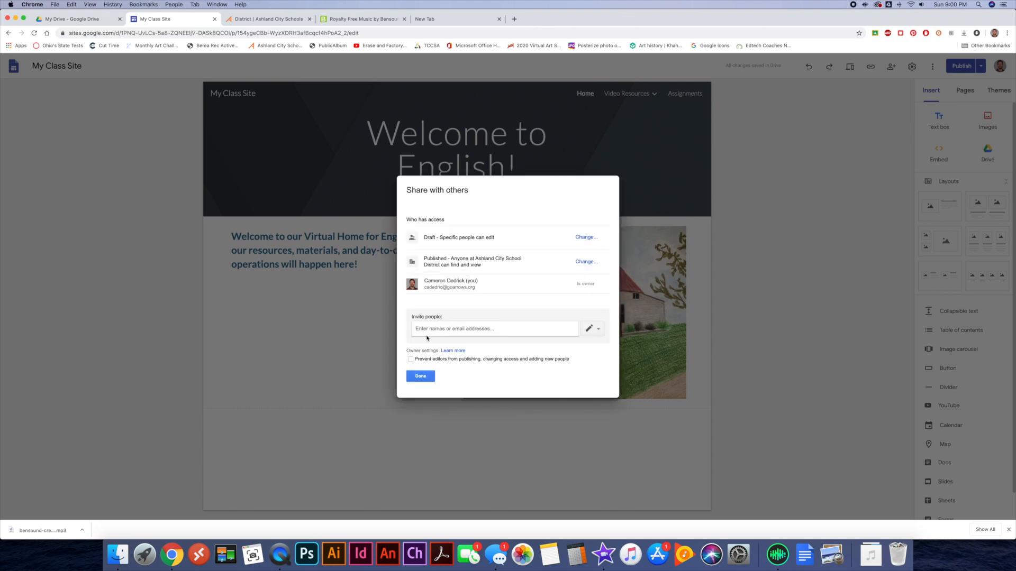
pyautogui.click(420, 376)
# Switch to Google Drive and review the publishing settings of My Class Site without changing them.
pyautogui.click(90, 20)
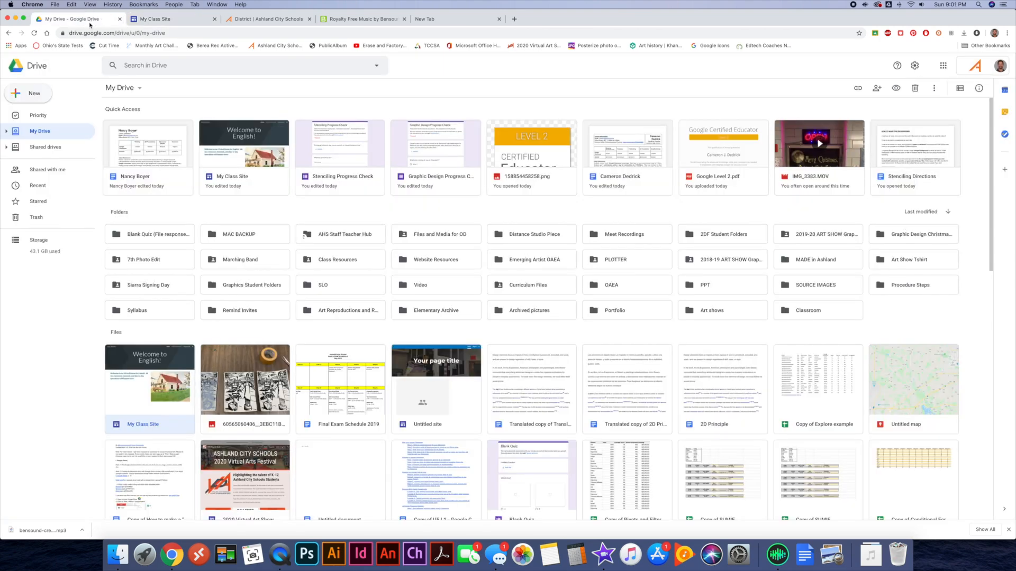
pyautogui.rightClick(136, 363)
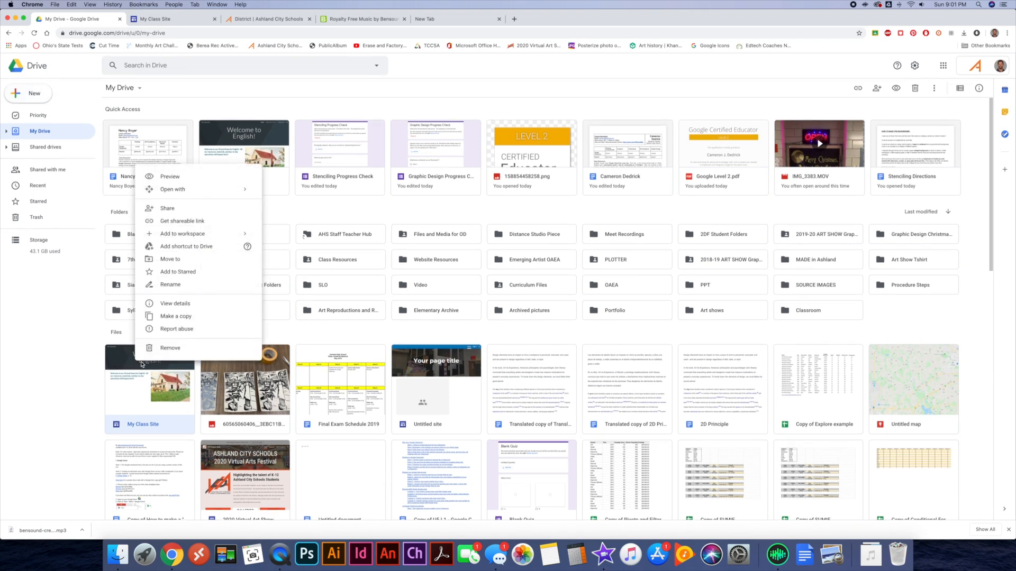
pyautogui.click(170, 208)
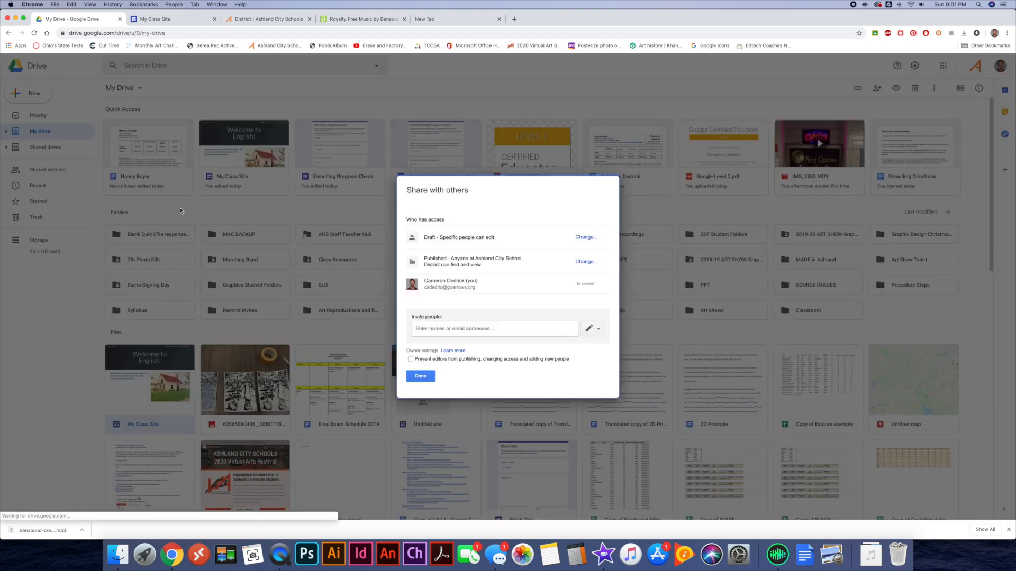
pyautogui.click(586, 262)
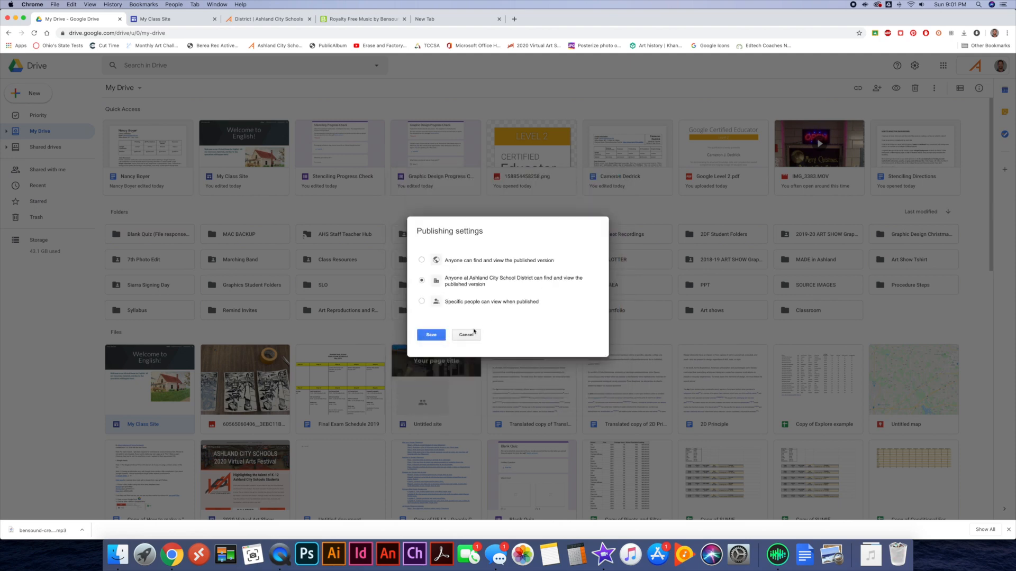
pyautogui.click(469, 333)
# Return to the site editor, view the published site and select its full web address.
pyautogui.click(183, 23)
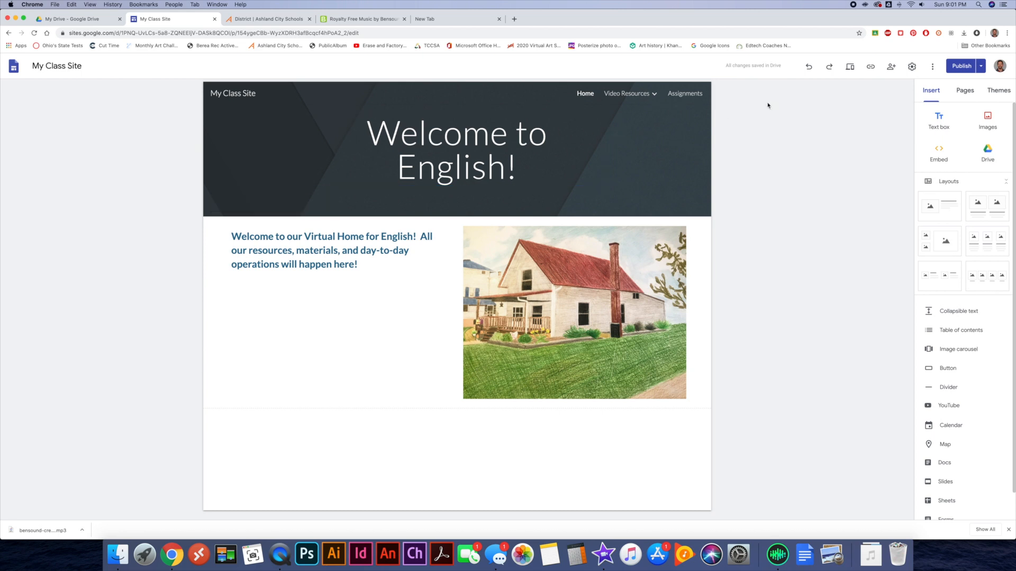
pyautogui.click(981, 66)
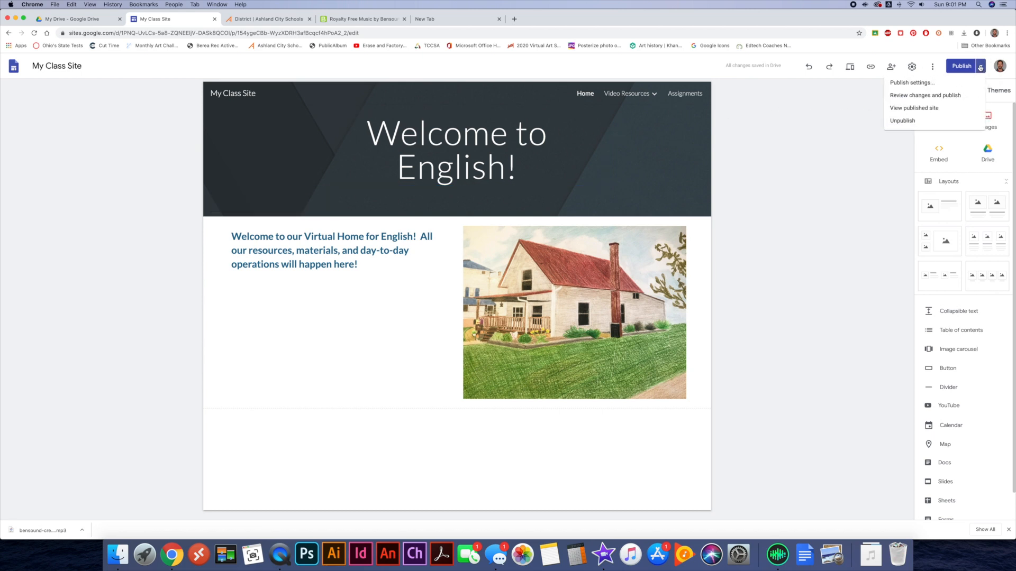
pyautogui.click(928, 108)
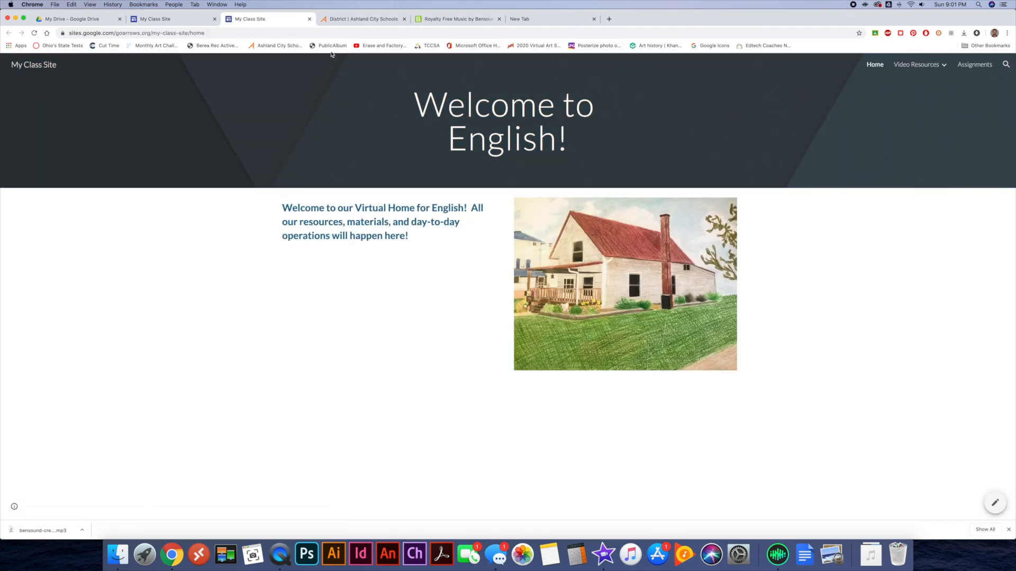
pyautogui.moveTo(220, 33); pyautogui.dragTo(61, 35)
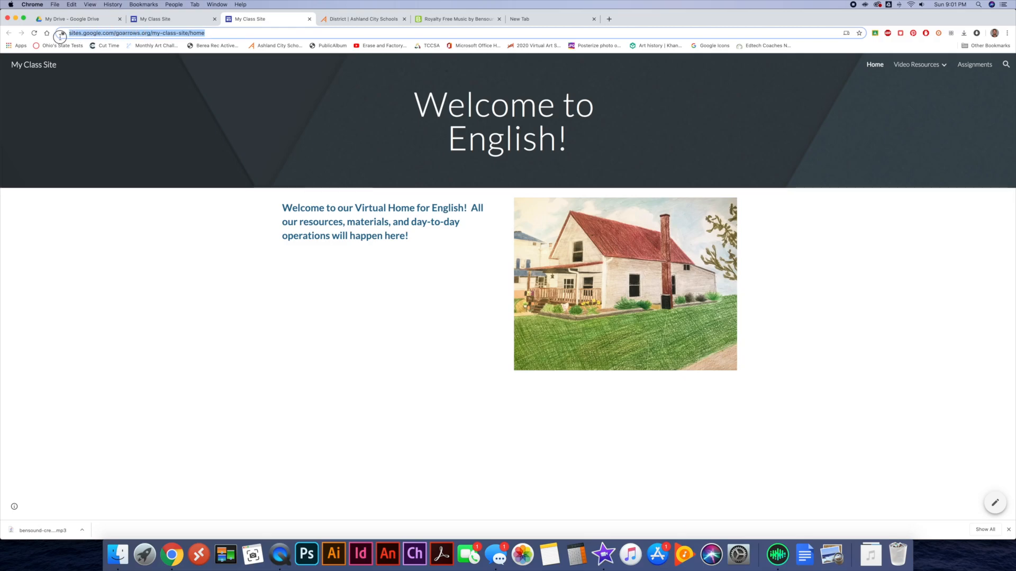